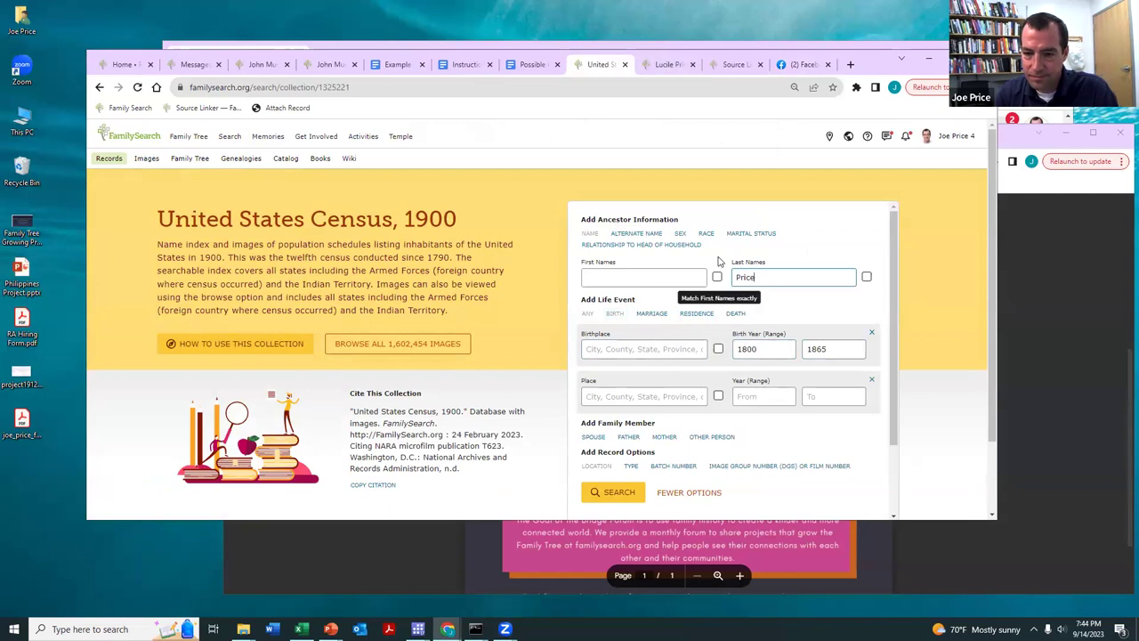
Add a race filter of Black to the 1900 United States Census search and run the search.
left_click(704, 233)
left_click(650, 368)
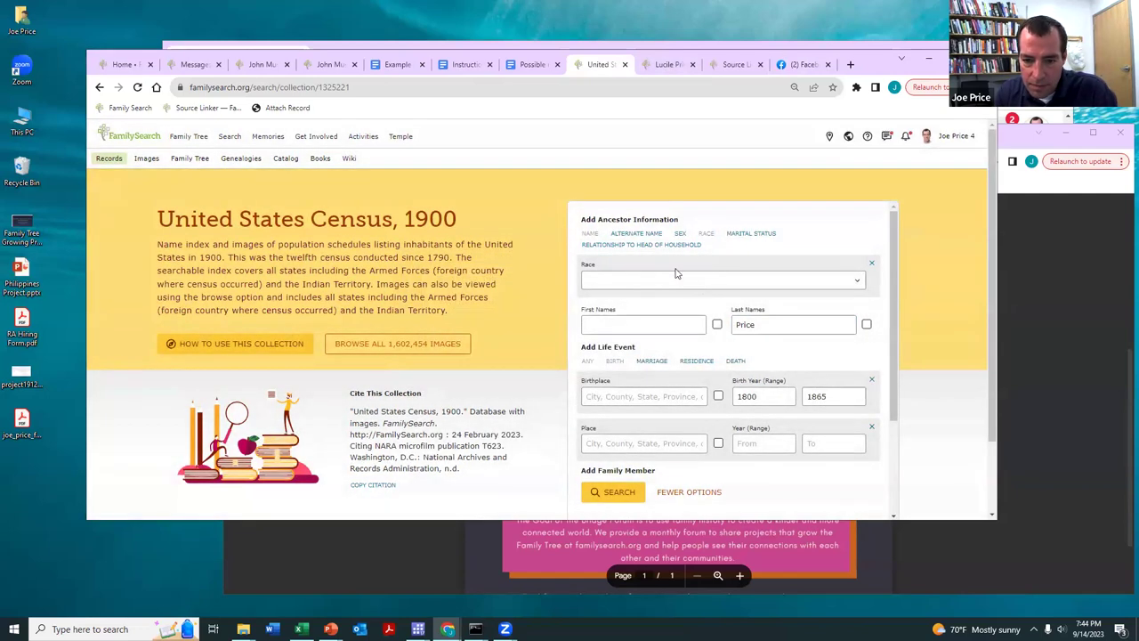
left_click(646, 281)
left_click(597, 317)
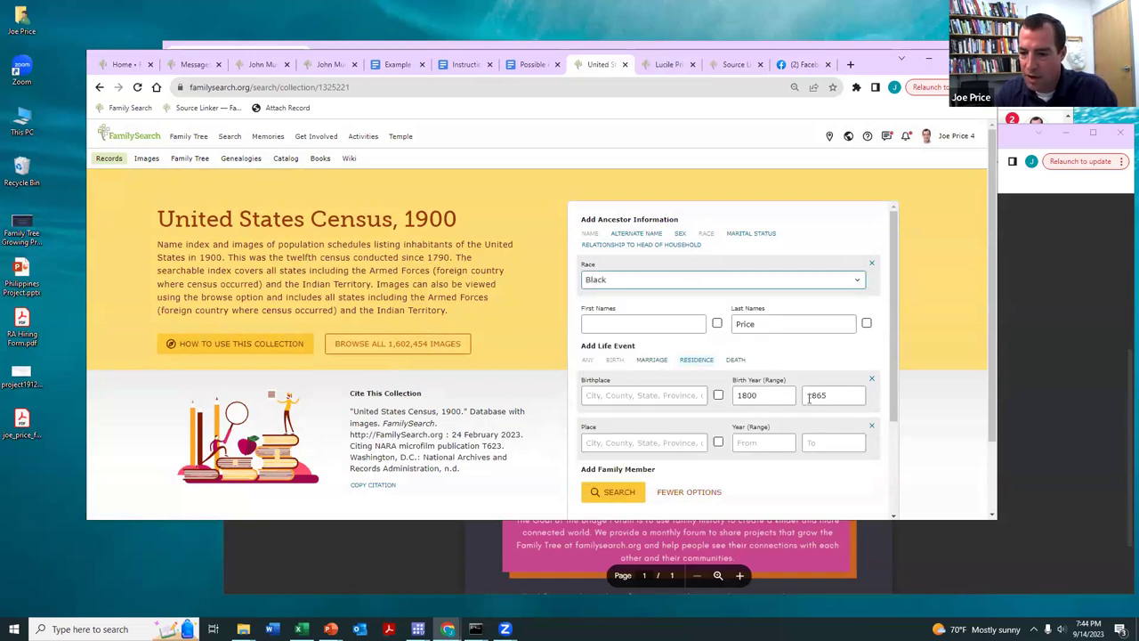
left_click(613, 491)
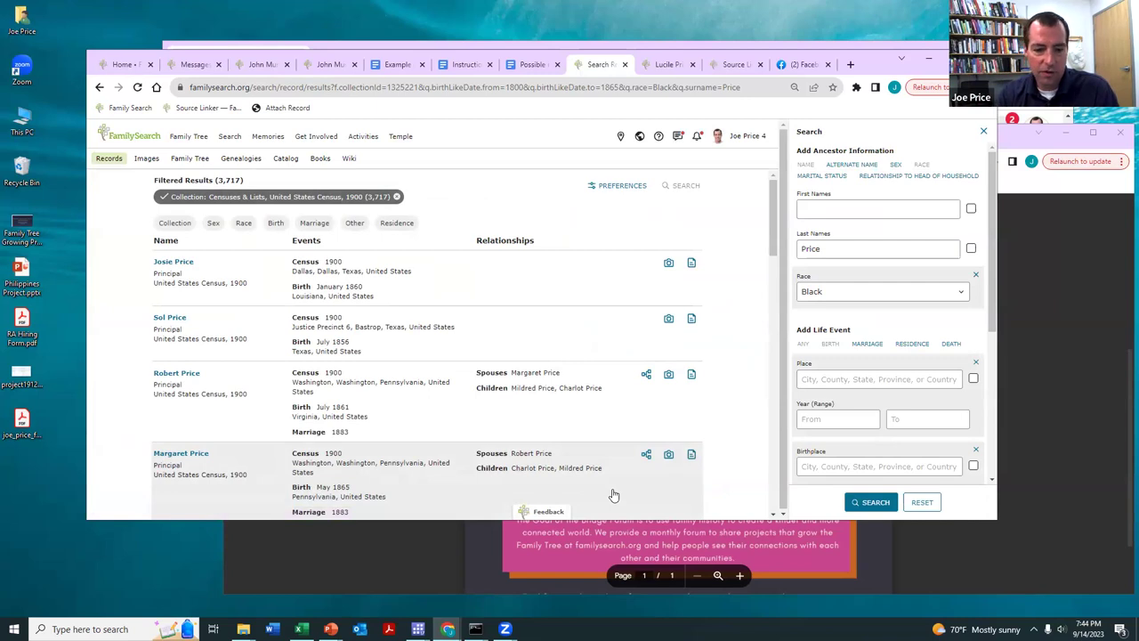
Examine the first page of census results for records that are not yet attached to the Family Tree.
scroll(643, 299, "down", 1)
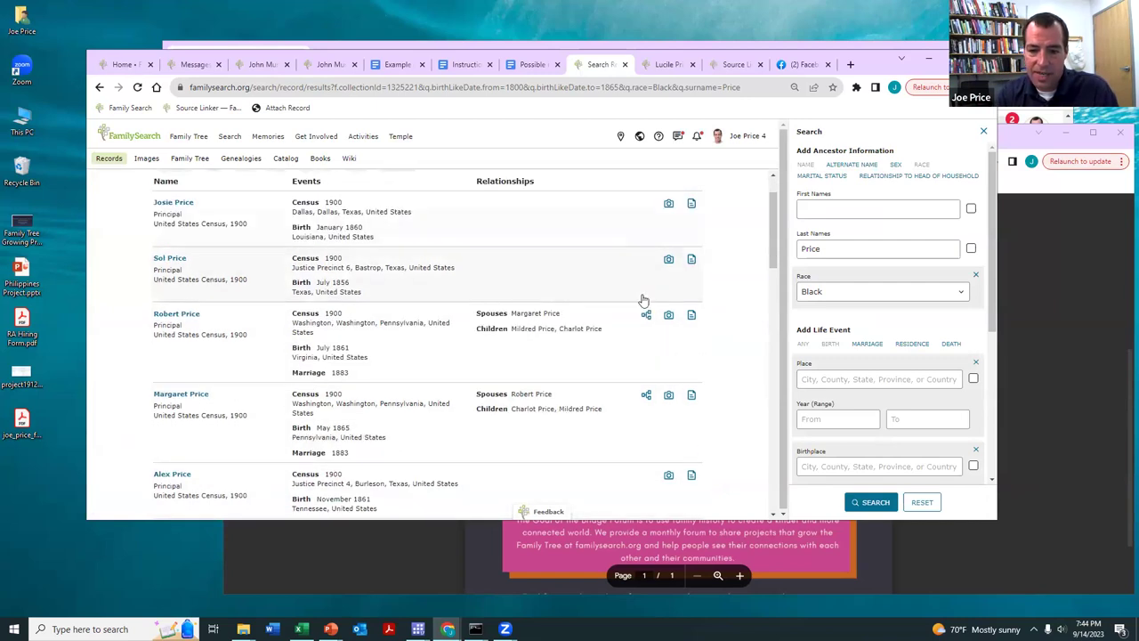
scroll(642, 355, "down", 3)
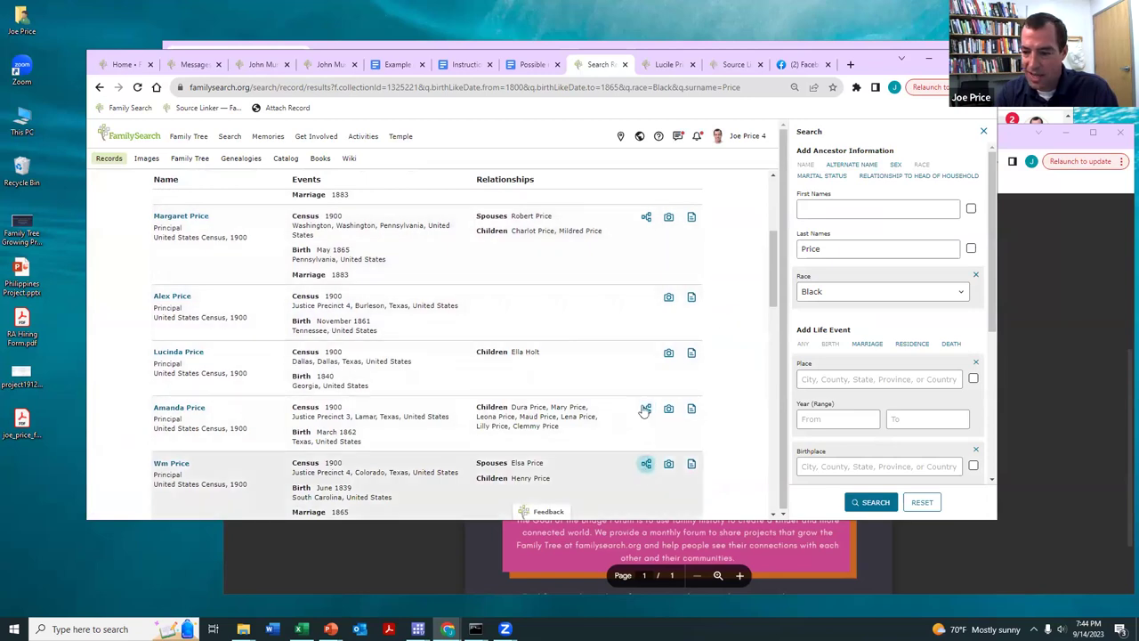
scroll(644, 411, "down", 4)
scroll(641, 365, "down", 2)
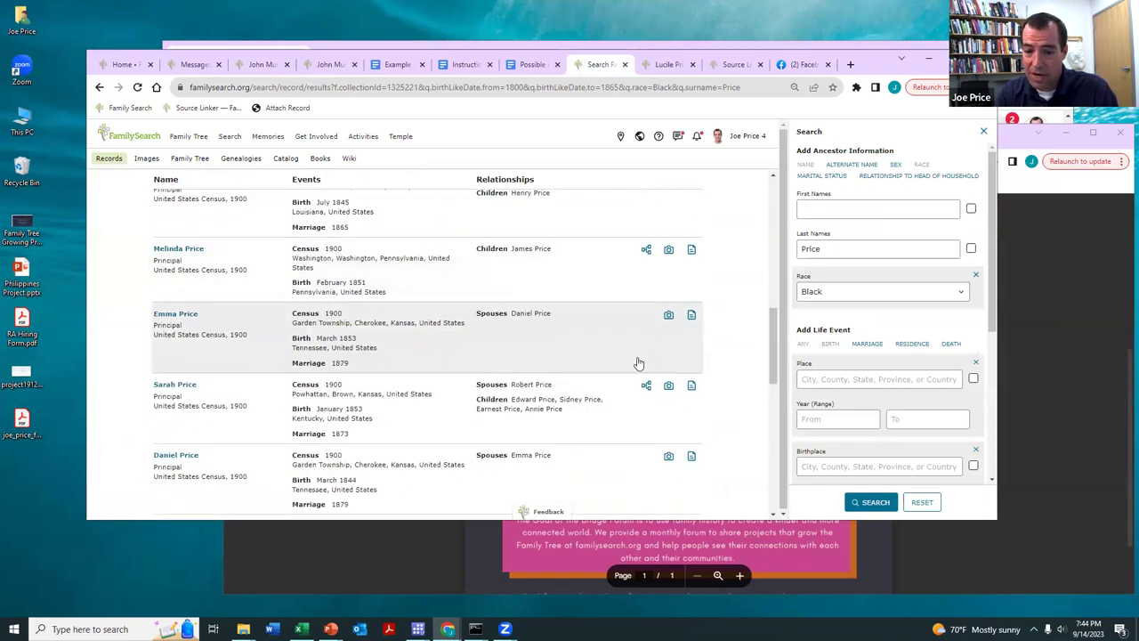
scroll(637, 356, "down", 3)
scroll(631, 320, "down", 2)
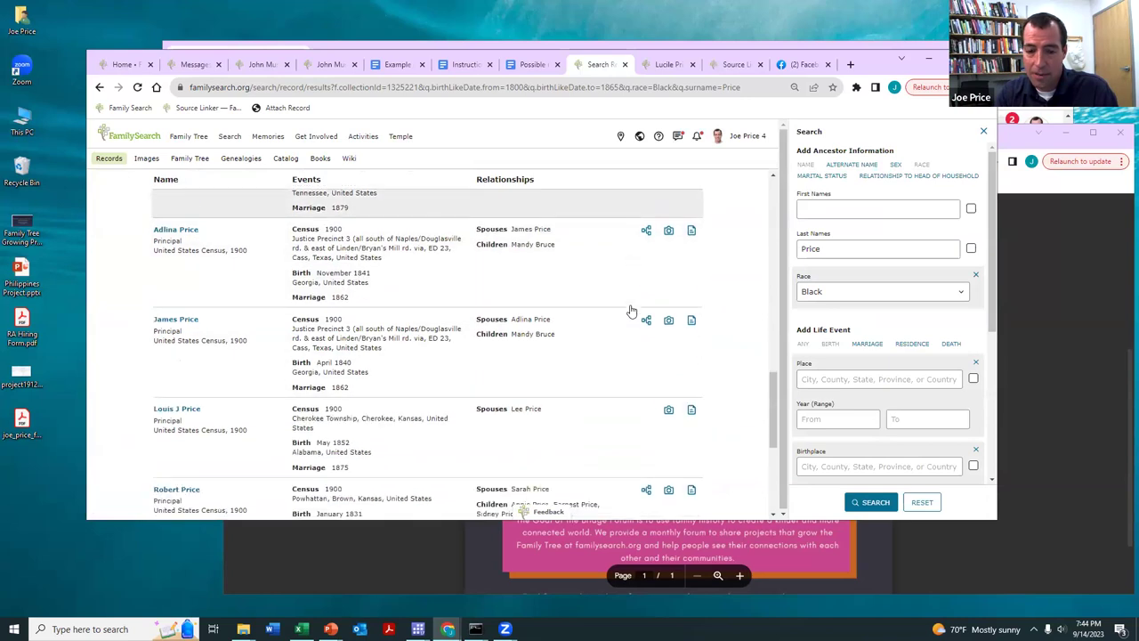
scroll(630, 310, "down", 3)
scroll(630, 311, "down", 2)
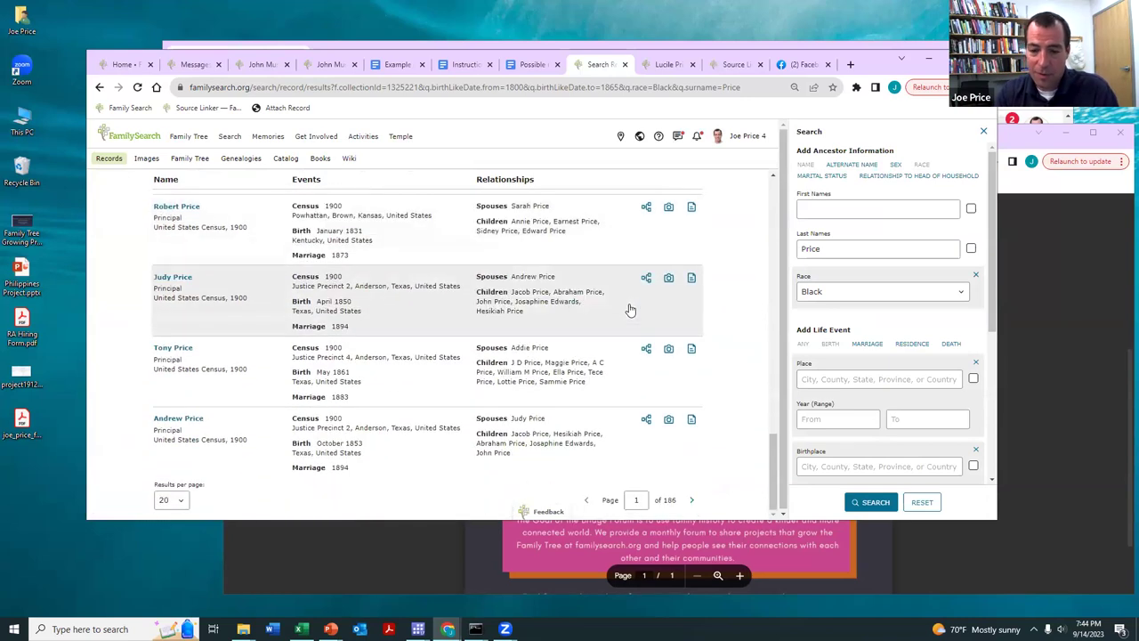
scroll(637, 378, "up", 3)
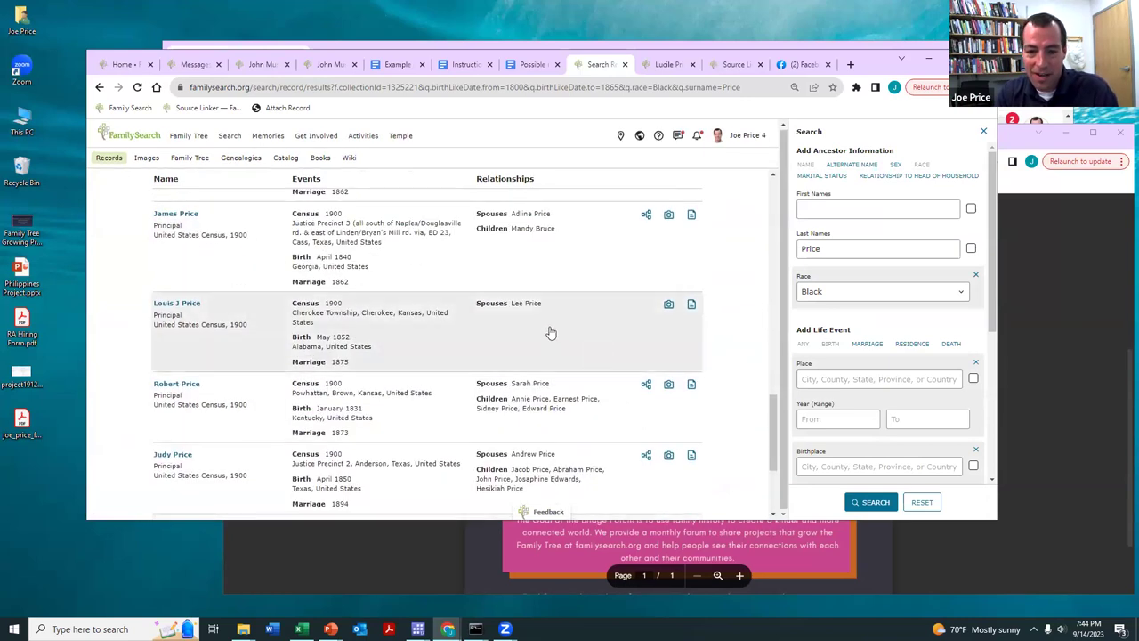
scroll(650, 392, "down", 2)
scroll(653, 393, "down", 1)
Show 100 results per page and review the longer list for census records not attached to the tree.
left_click(179, 502)
left_click(162, 549)
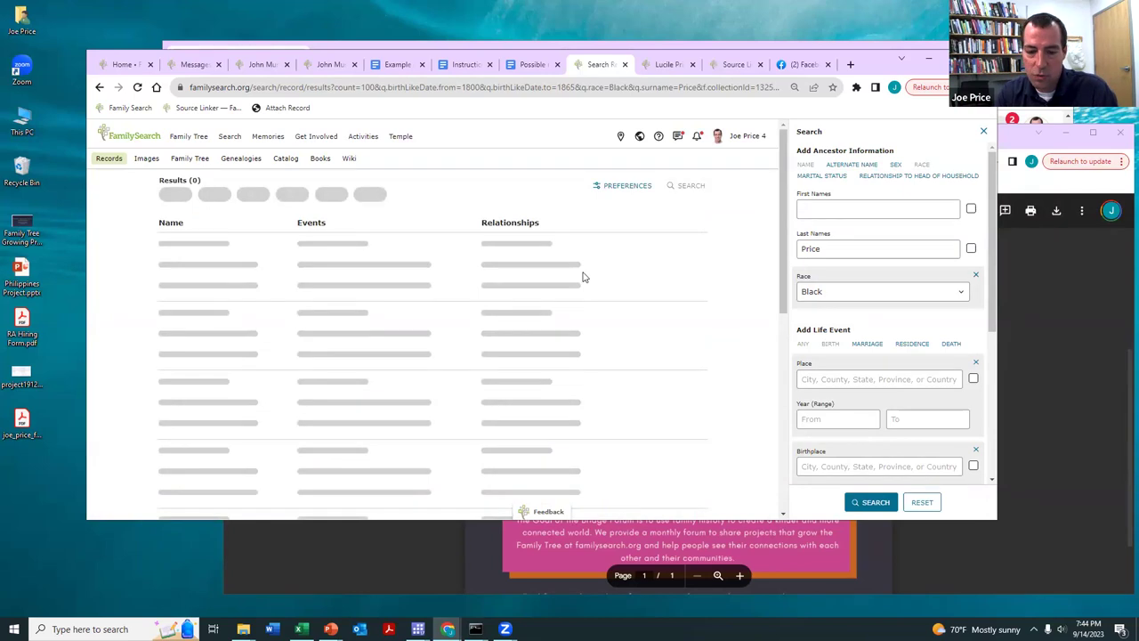
scroll(584, 269, "down", 6)
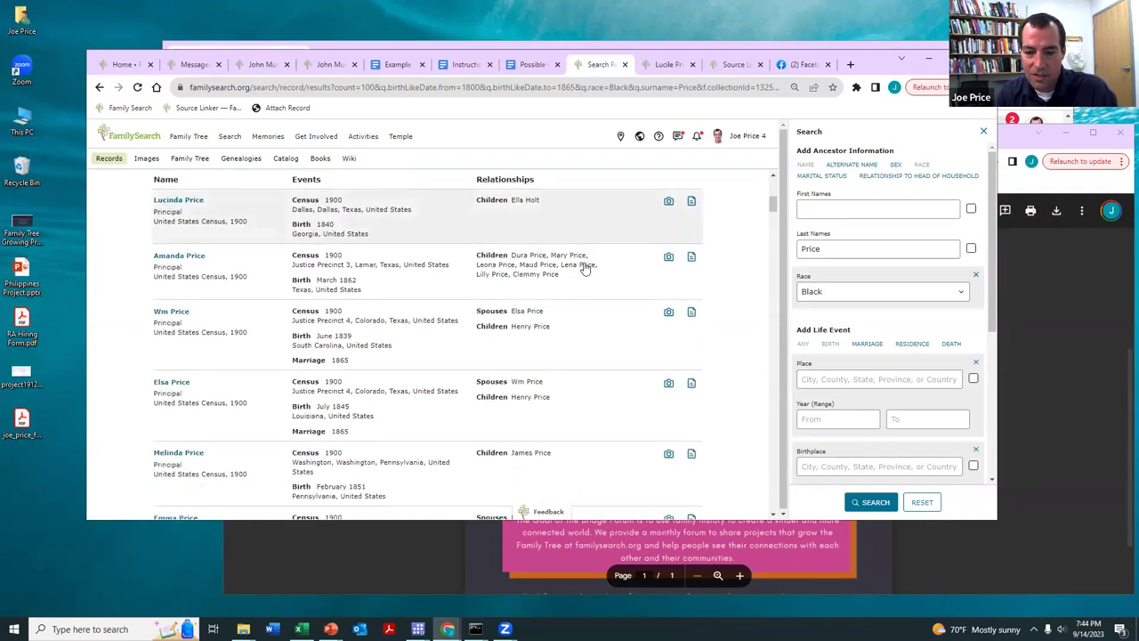
scroll(584, 269, "down", 10)
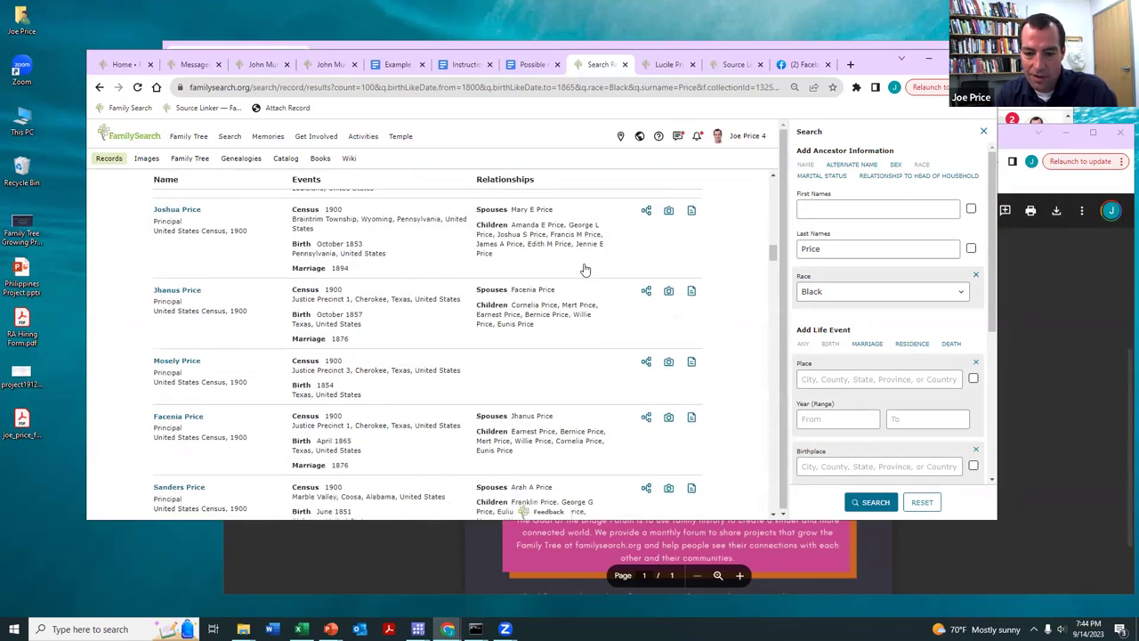
scroll(584, 268, "down", 10)
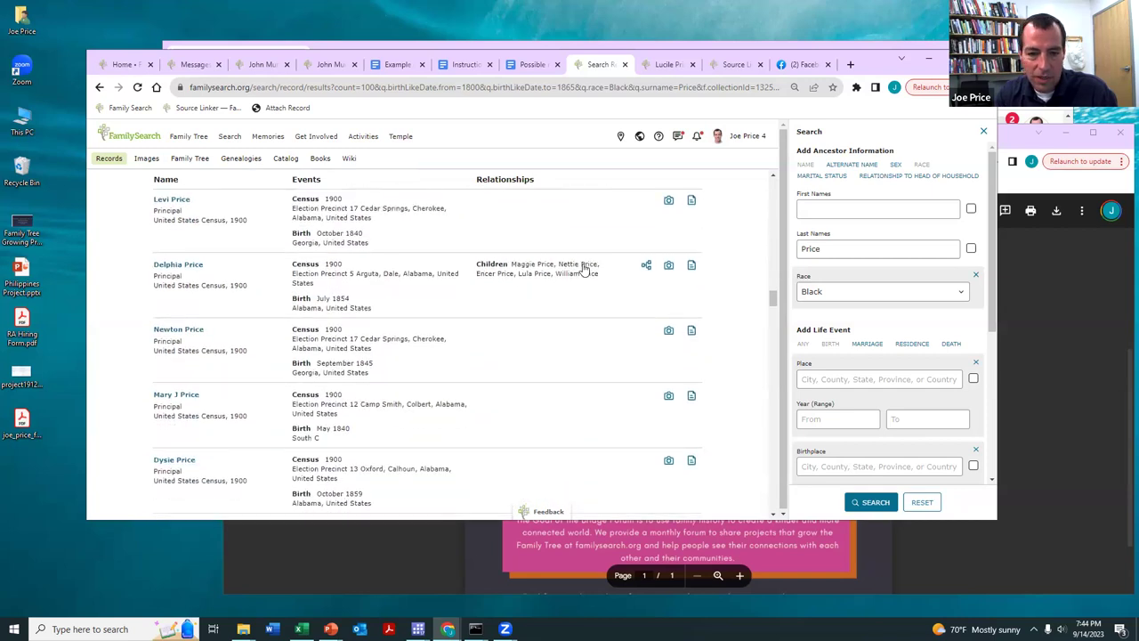
scroll(583, 268, "down", 10)
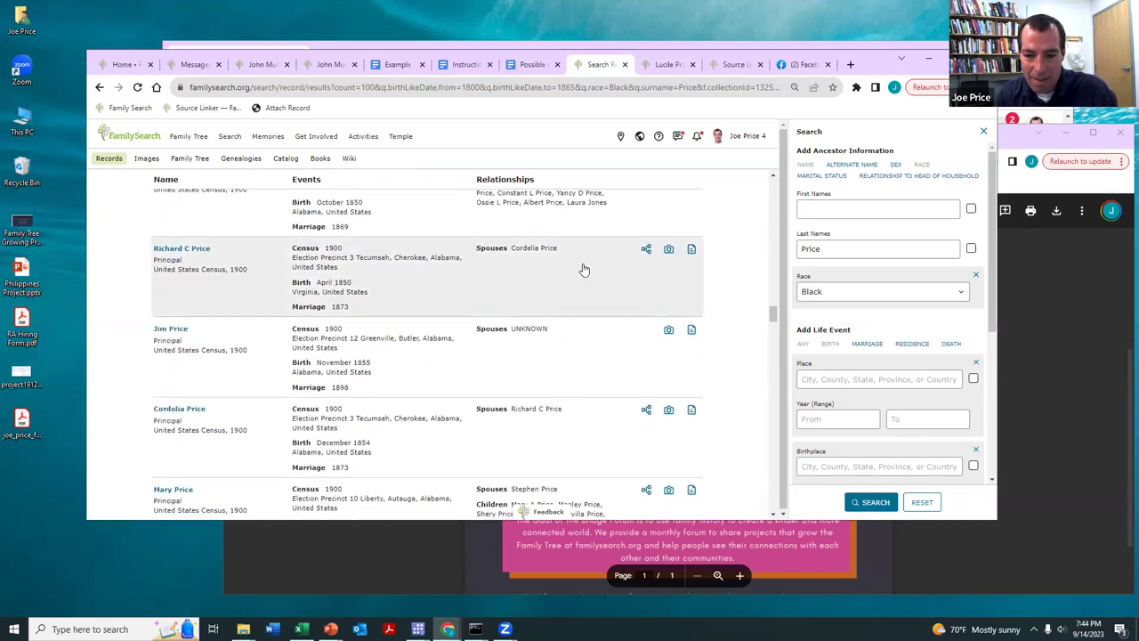
scroll(584, 269, "down", 10)
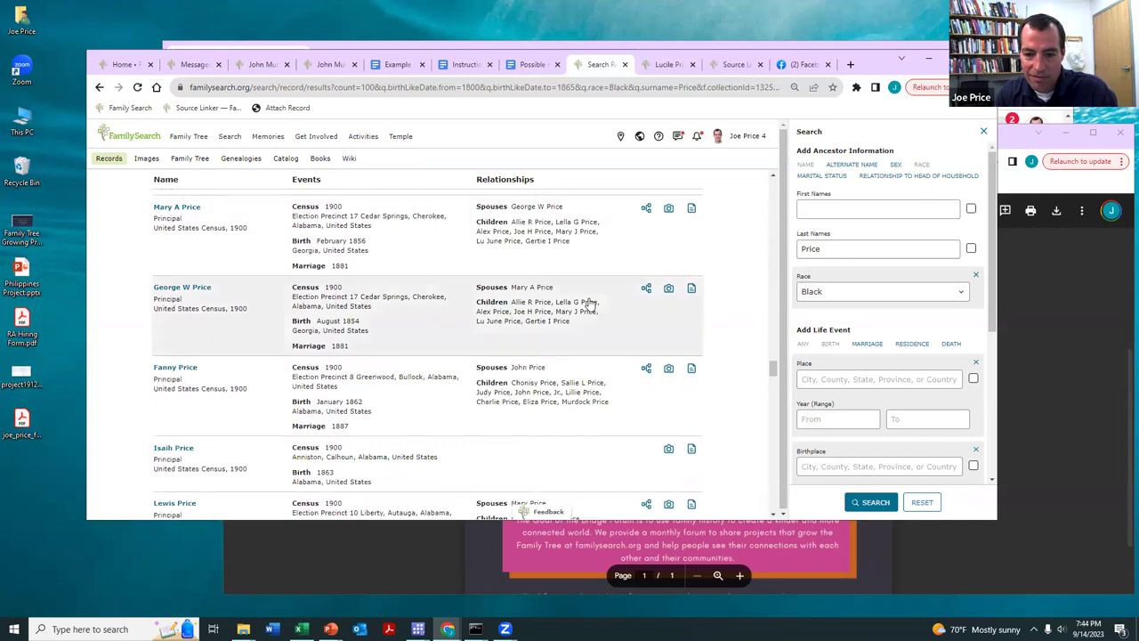
scroll(608, 369, "down", 15)
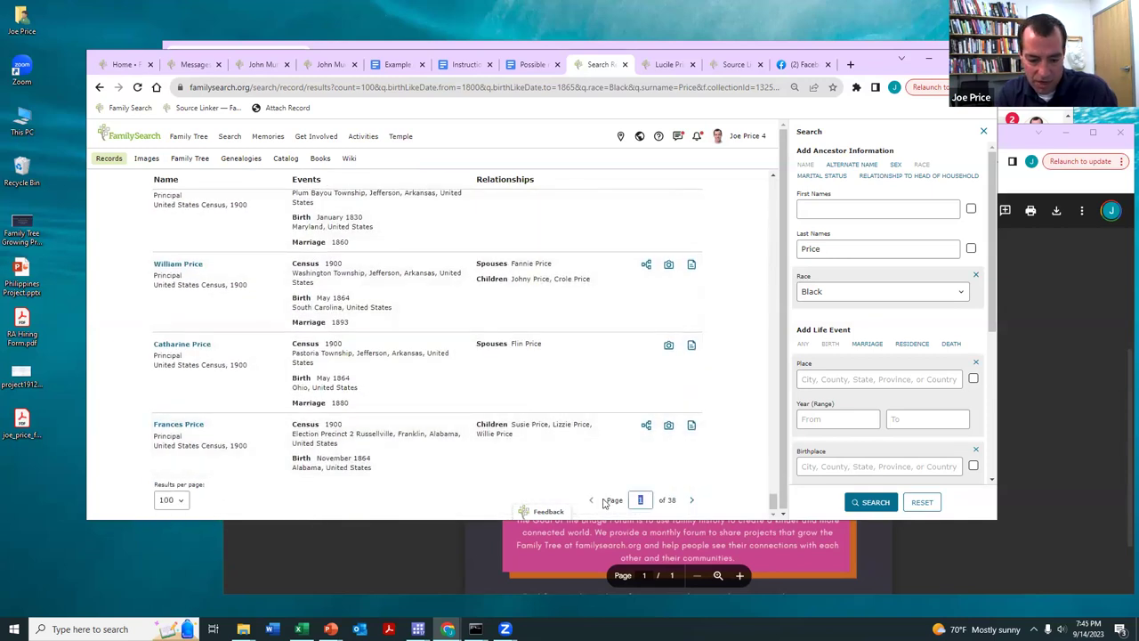
Go to page 7 of the census results and check which of its records lack a tree attachment.
key("Return")
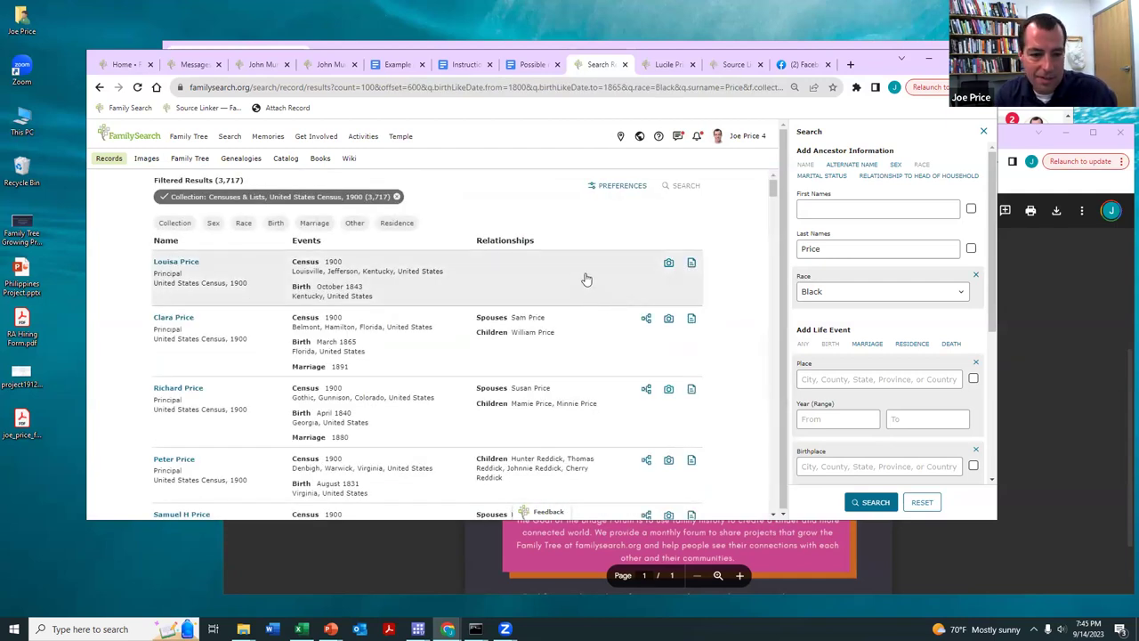
scroll(582, 279, "down", 2)
scroll(356, 231, "up", 1)
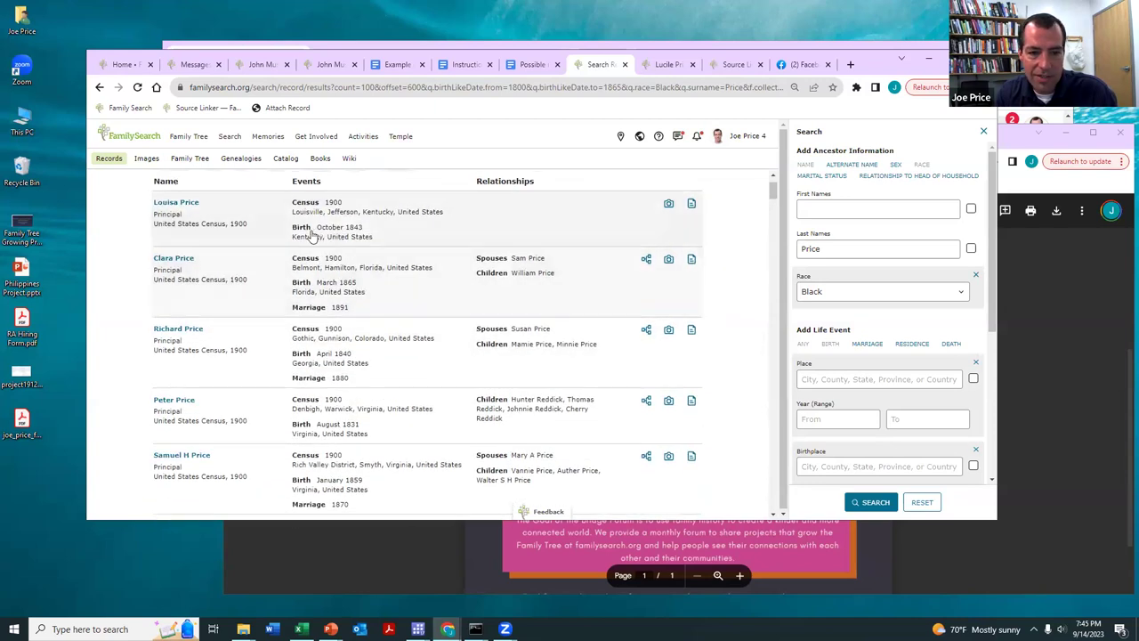
scroll(635, 297, "down", 8)
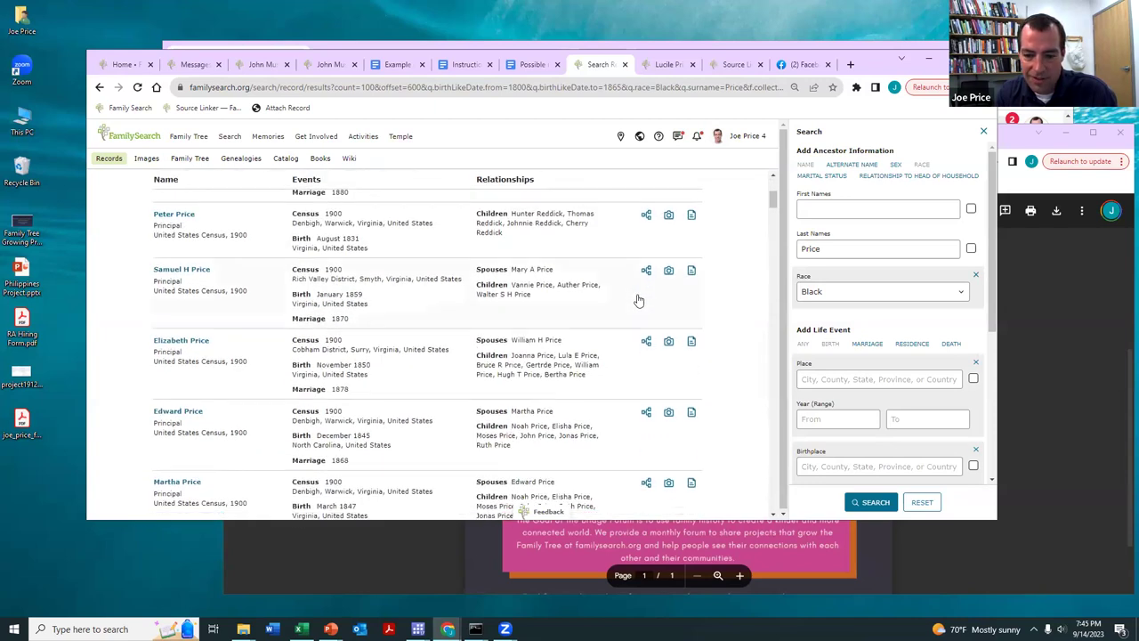
scroll(637, 301, "down", 3)
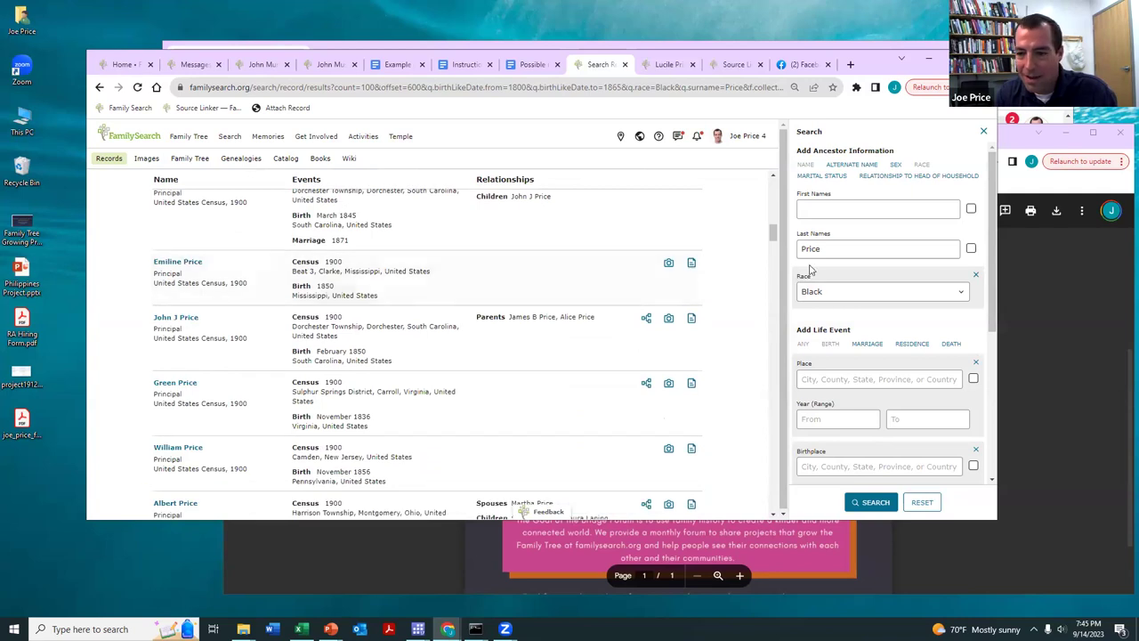
Replace the last name in the search with the new surname, rerun it, and check the first results for unattached records.
double_click(834, 244)
type("Brand")
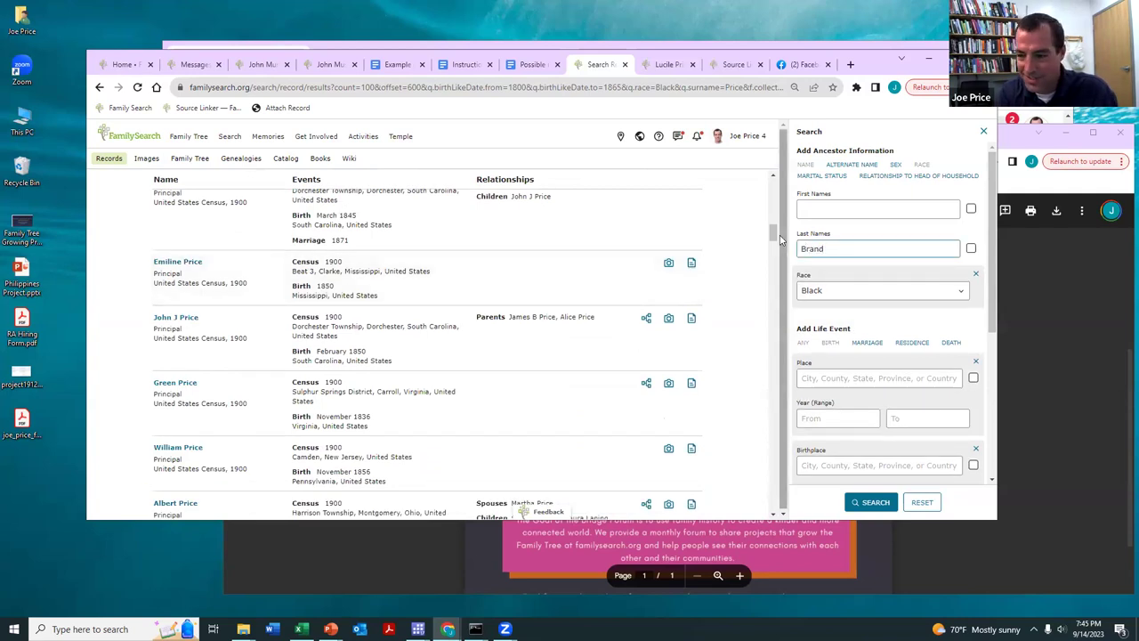
key("Return")
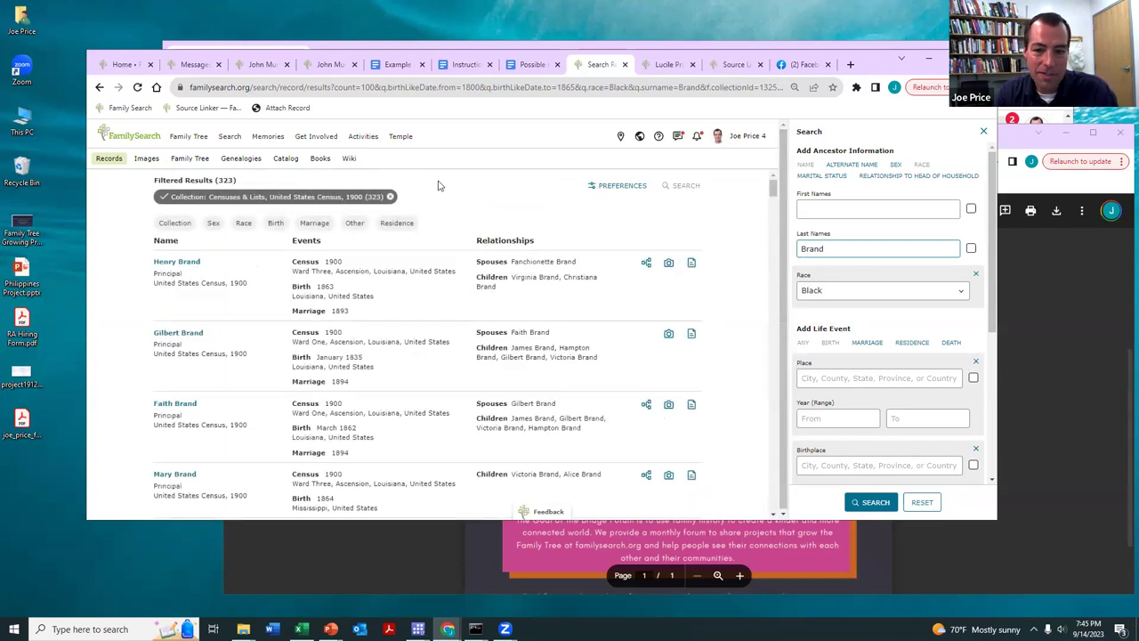
scroll(434, 187, "down", 1)
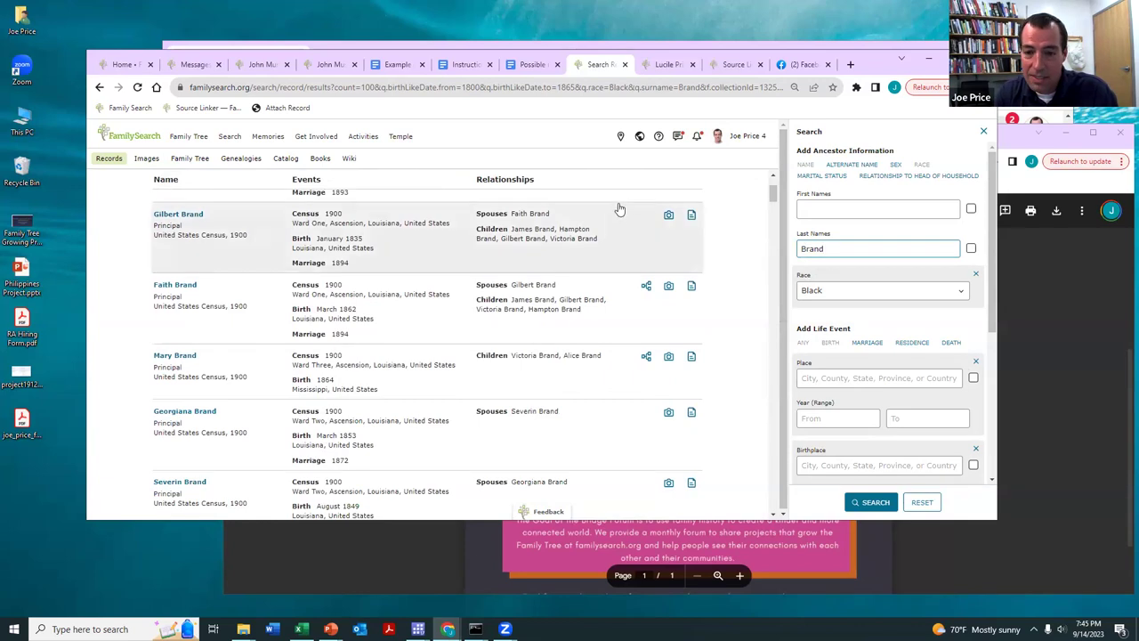
scroll(618, 208, "up", 1)
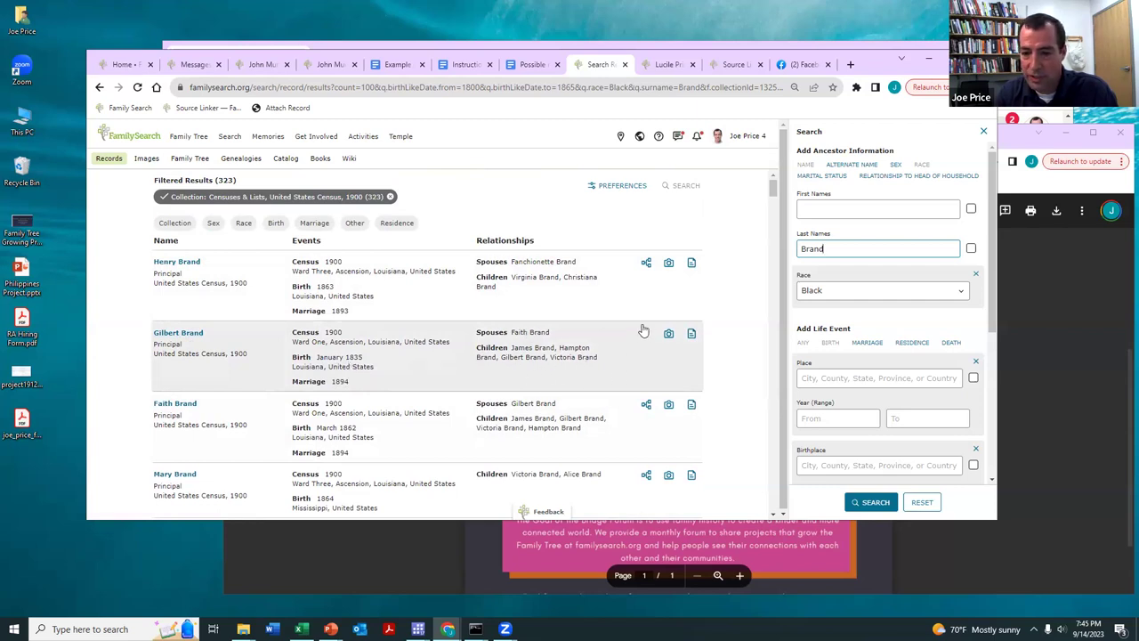
Open the second listed person's census record, which has no tree attachment, in a new tab and switch to it.
right_click(178, 335)
left_click(209, 343)
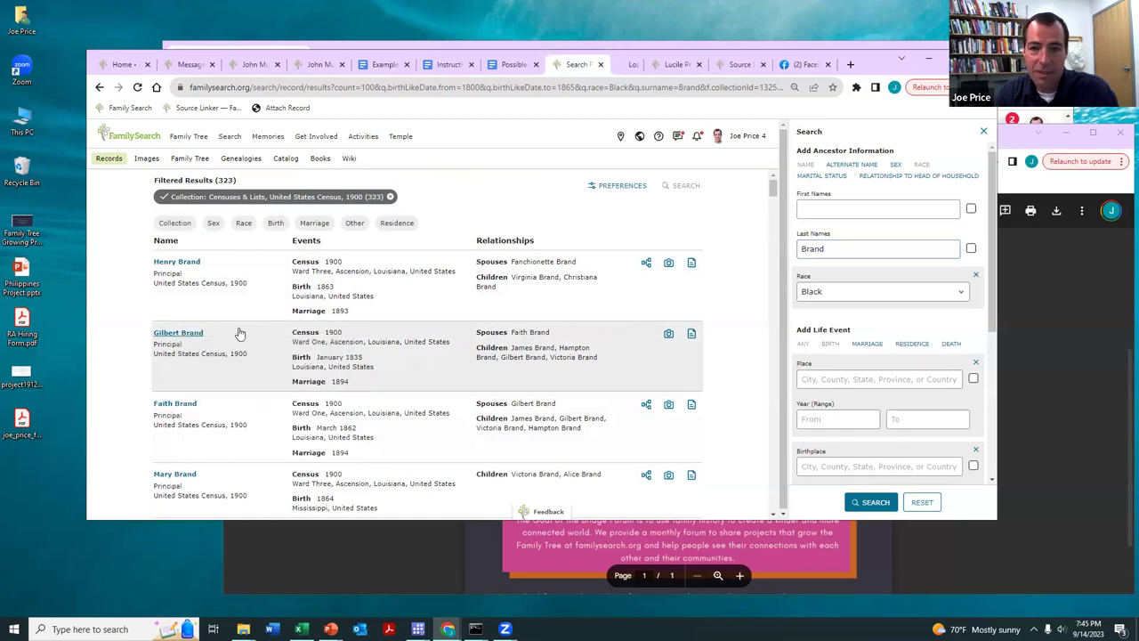
key("ctrl+Tab")
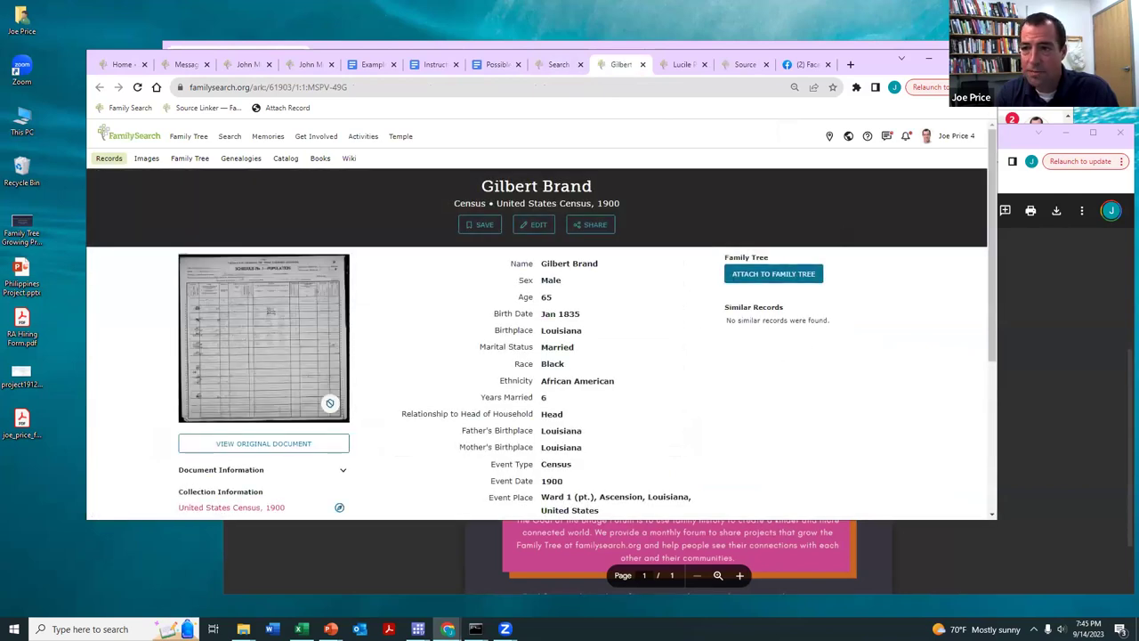
Narrow the browser window, split the 1920 census record tab into the other window, and arrange both windows side by side.
left_click_drag(996, 107, 697, 108)
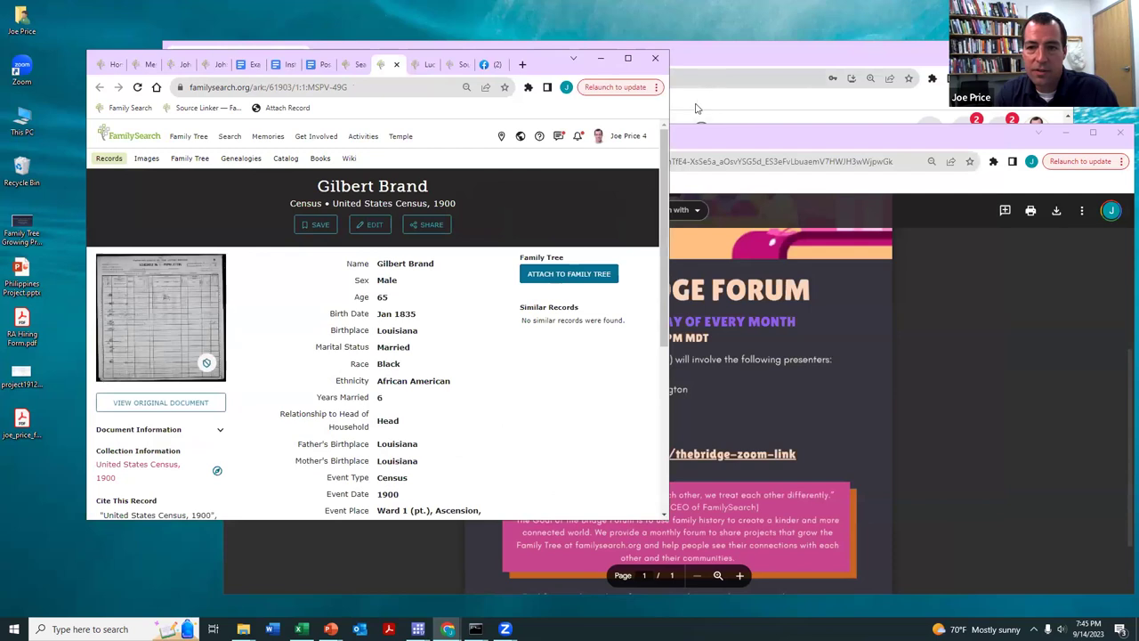
left_click_drag(424, 71, 532, 71)
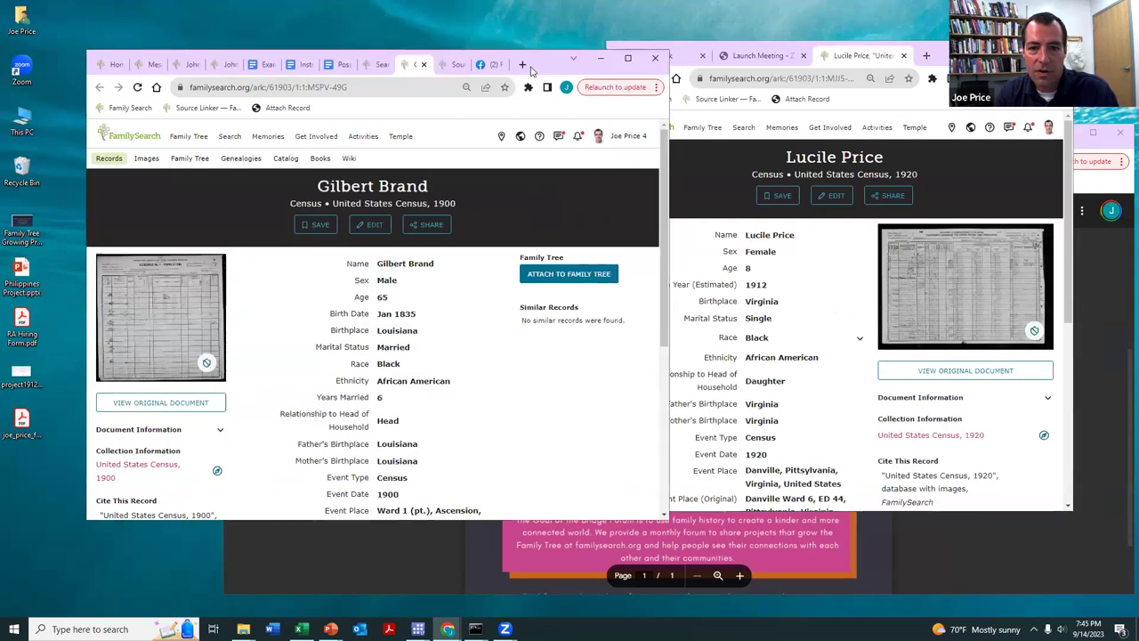
left_click_drag(267, 57, 195, 53)
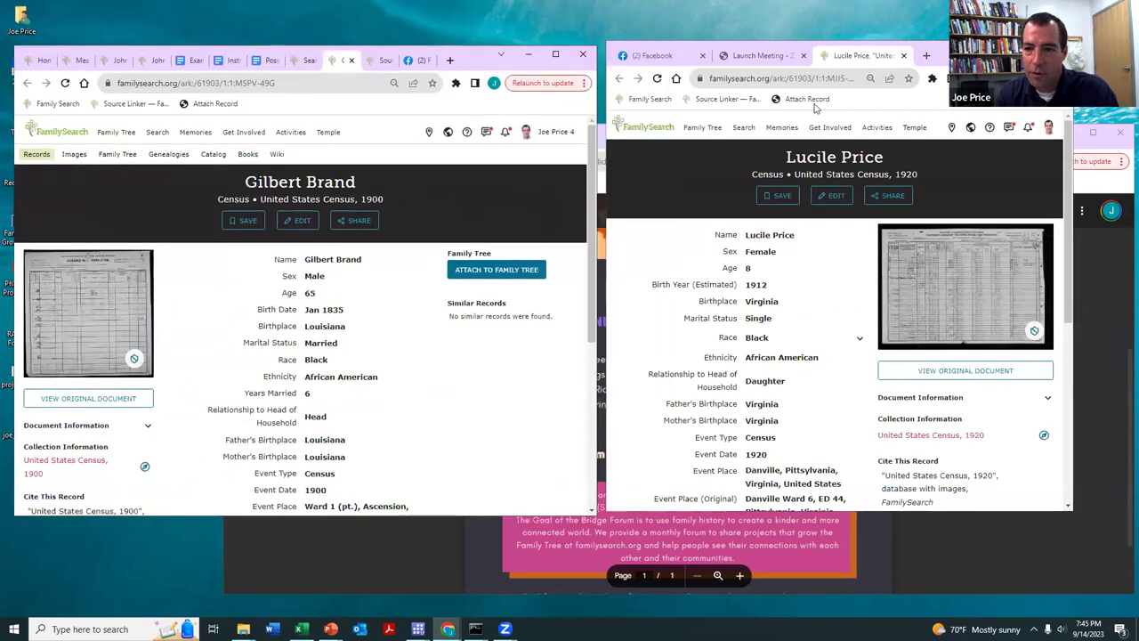
In the window with the 1920 census record, go to Family Tree and start adding an unconnected person.
left_click(702, 127)
left_click(700, 205)
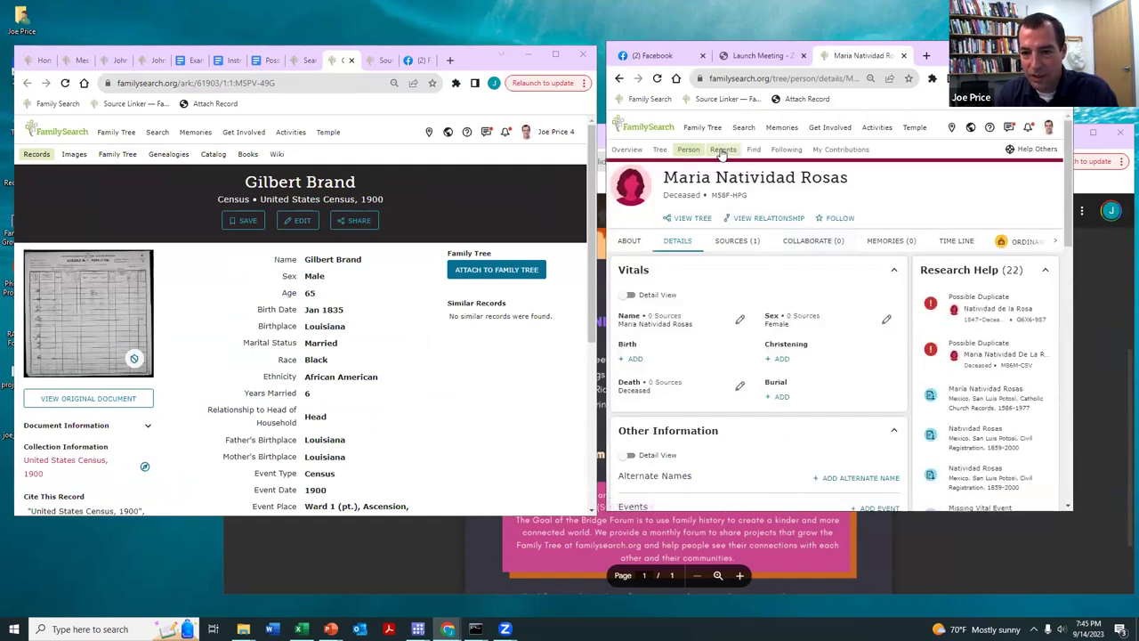
left_click(723, 150)
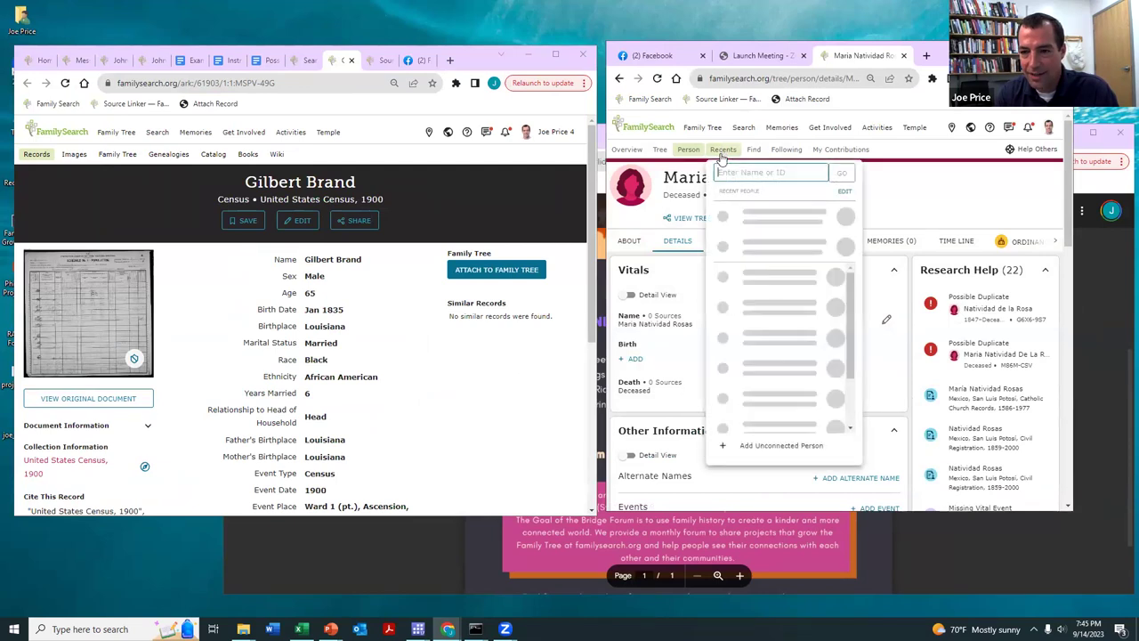
left_click(763, 445)
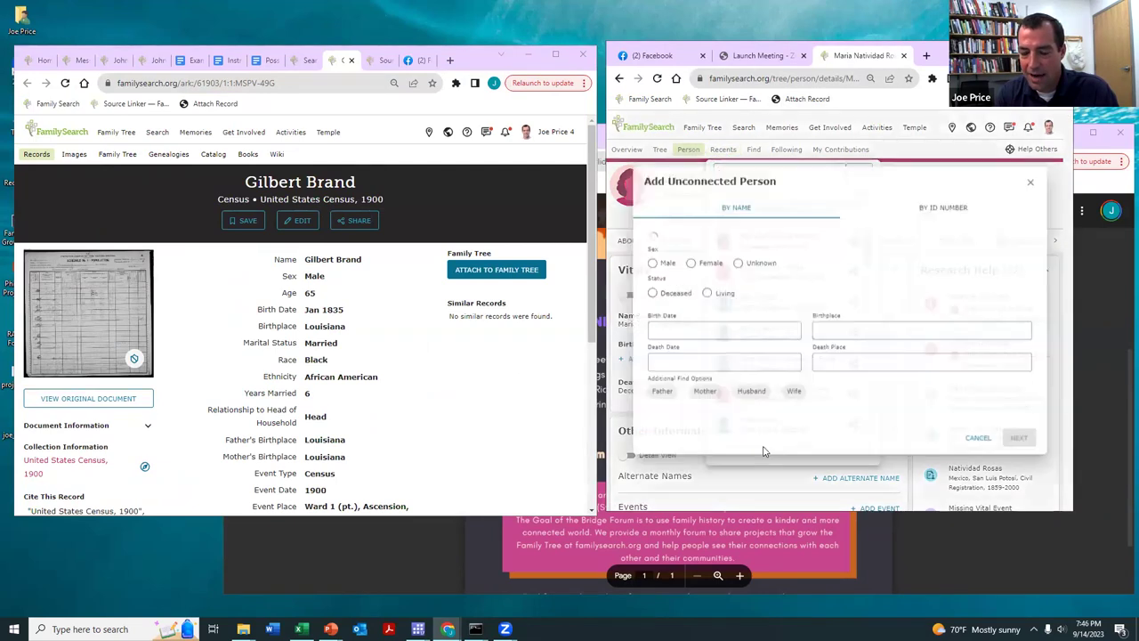
Fill in the first and last names from the 1900 census record, and set the sex to Male and the status to Deceased.
left_click_drag(361, 259, 303, 259)
left_click(730, 245)
key("ctrl+x")
key("Tab")
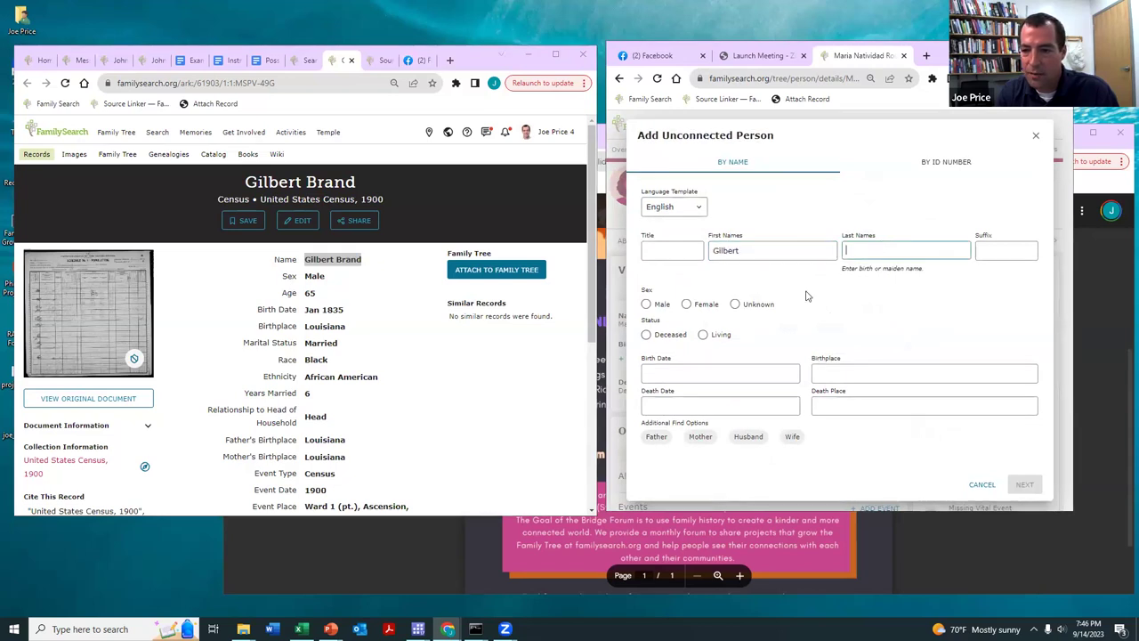
left_click(658, 305)
left_click(647, 333)
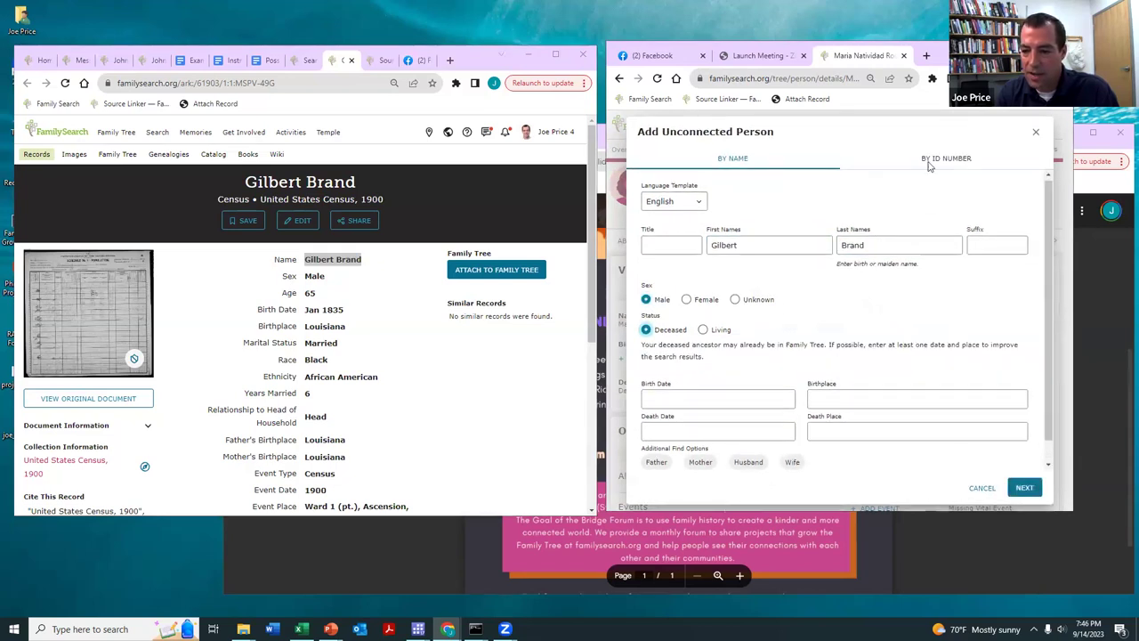
left_click_drag(948, 53, 904, 59)
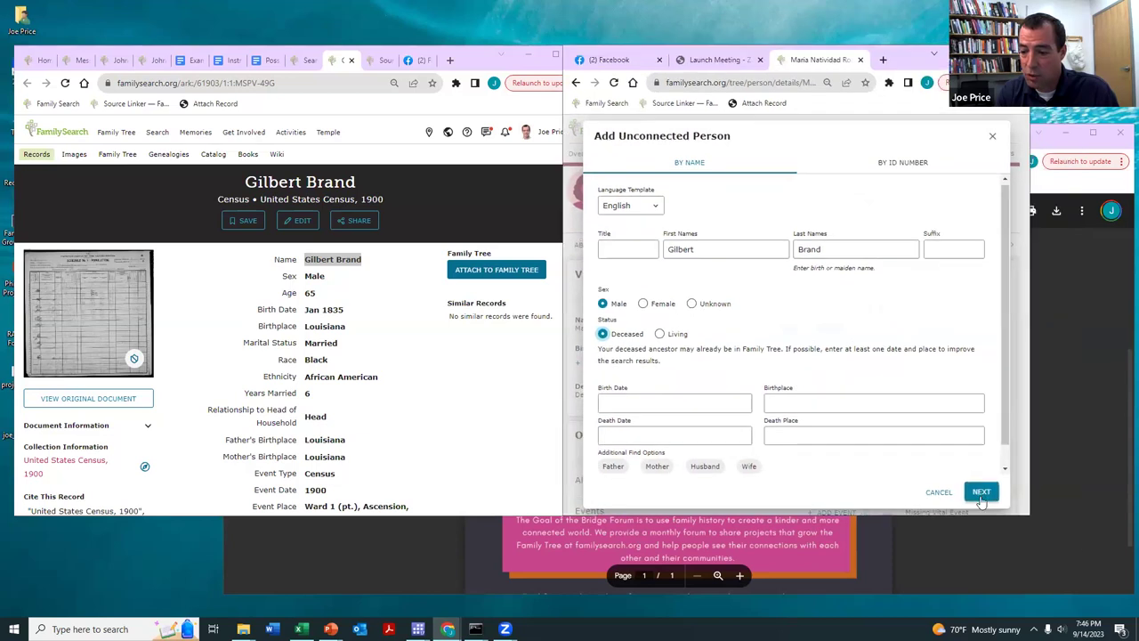
Submit the entered details and create the man as a new unconnected person in Family Tree.
left_click(981, 488)
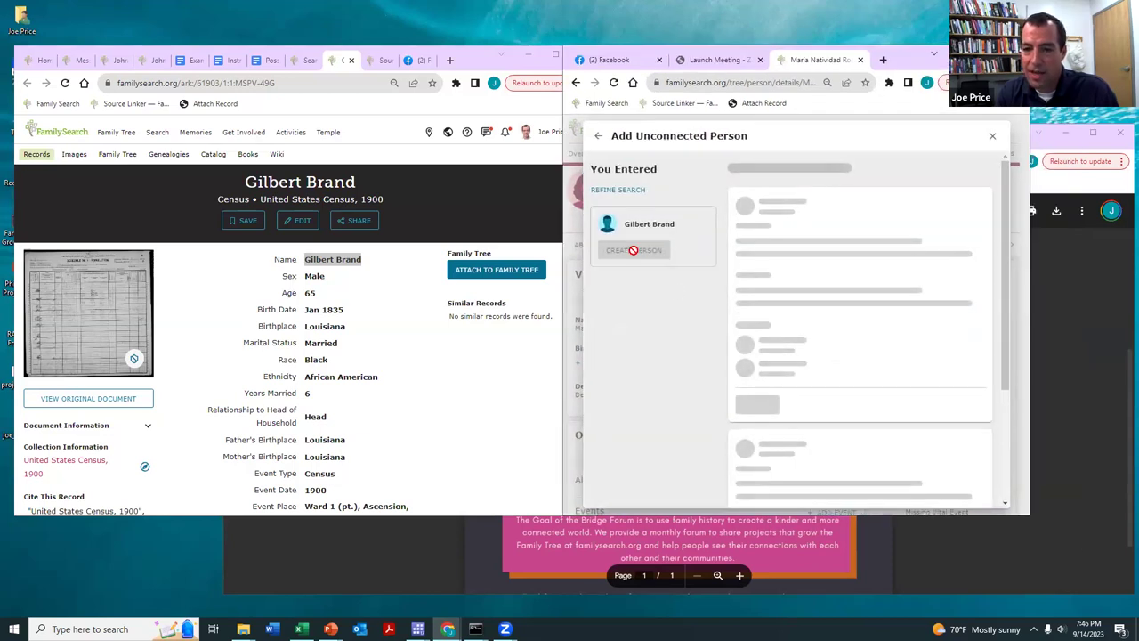
left_click(632, 363)
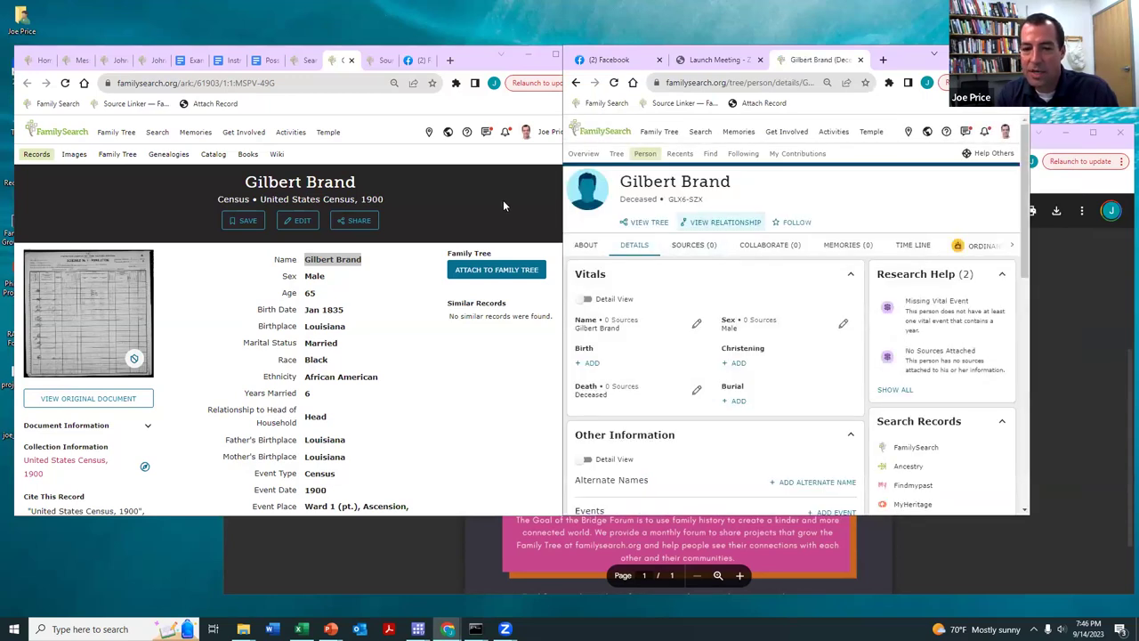
Attach the 1900 census record to the newly created person, adding the January 1835 Louisiana birth and the 1900 residence.
left_click(496, 194)
left_click(485, 272)
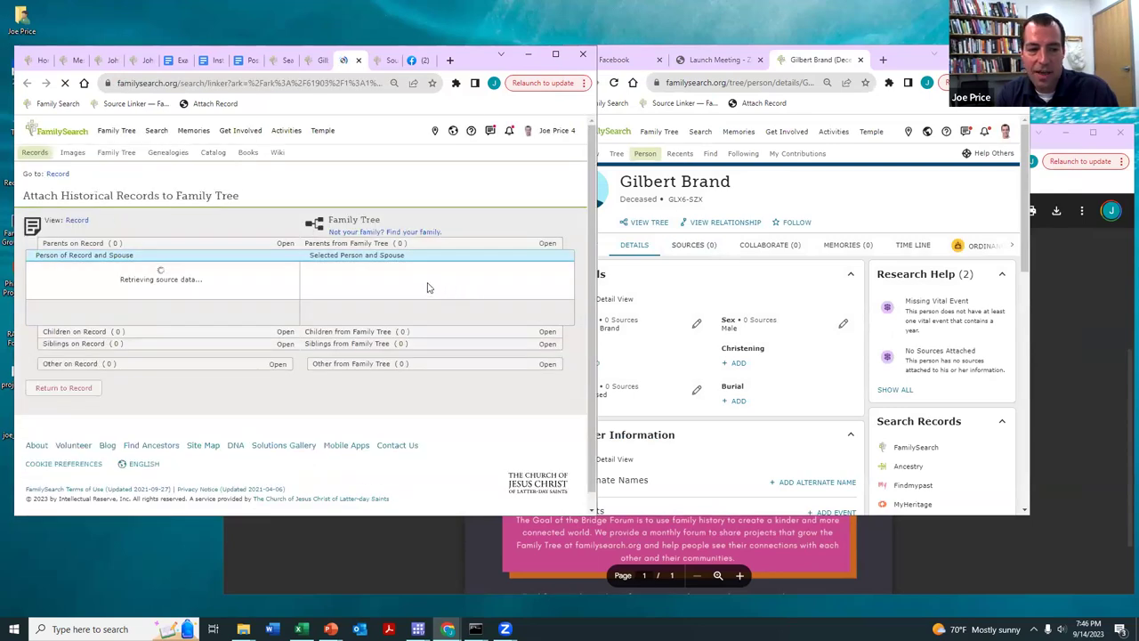
left_click(551, 296)
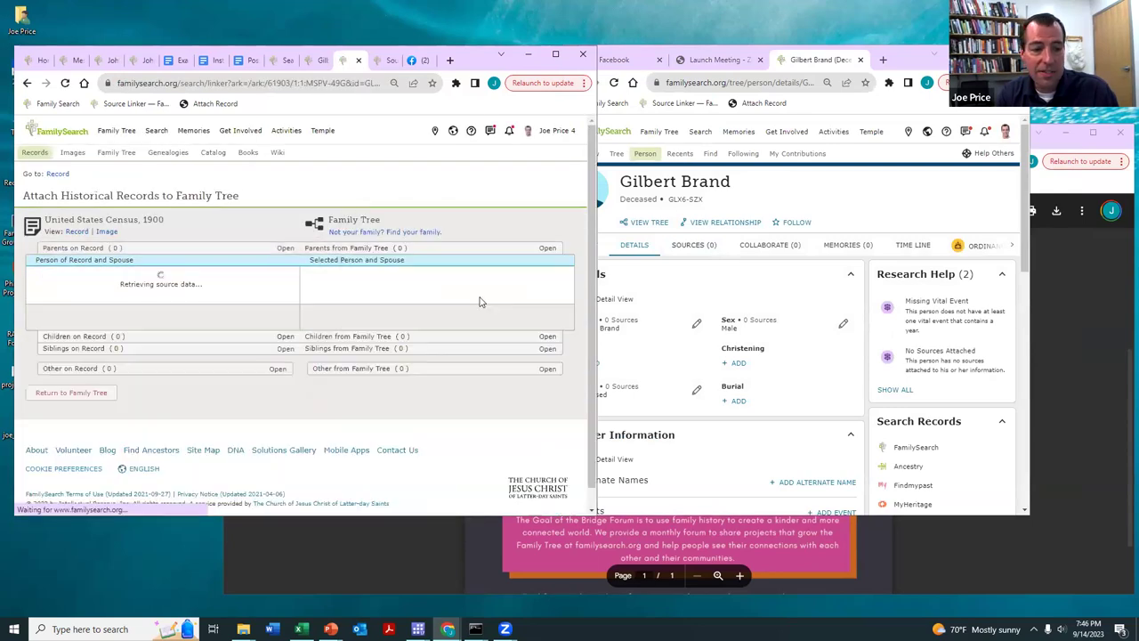
left_click(300, 395)
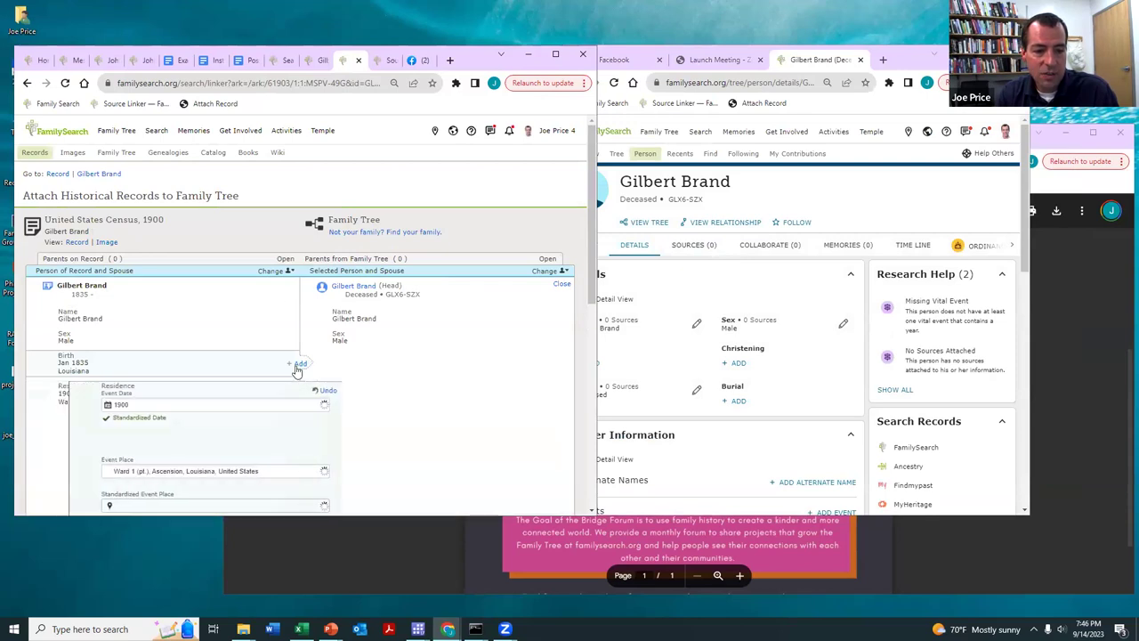
scroll(445, 338, "down", 5)
left_click(445, 414)
scroll(445, 376, "up", 1)
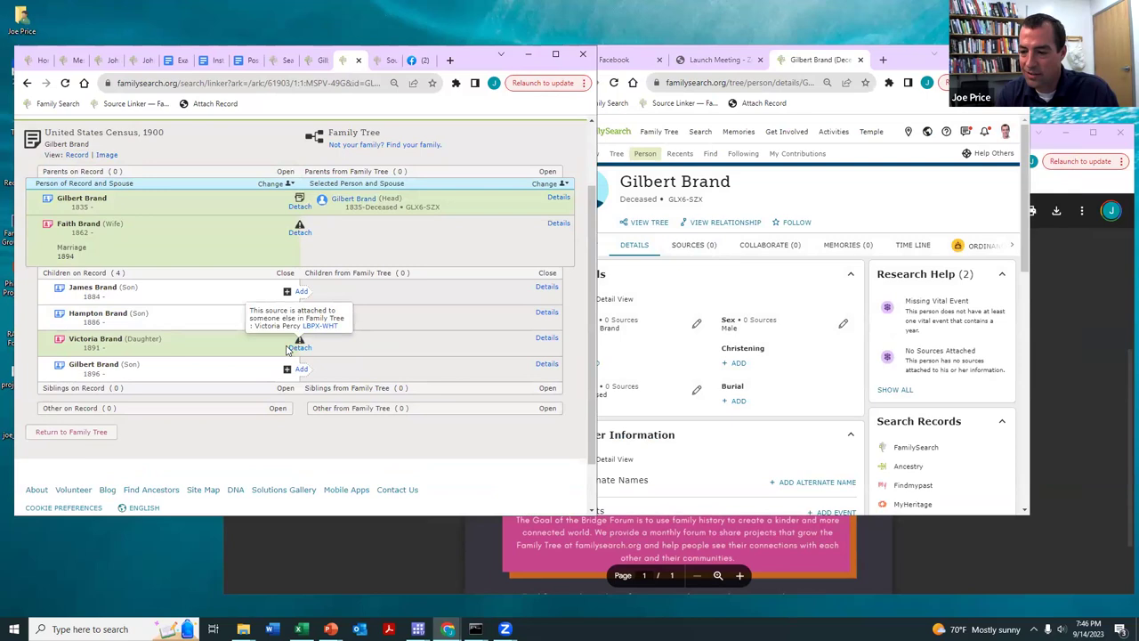
Copy the Family Tree ID of the person the wife's record is attached to, and open the husband's person page in a new tab.
mouse_move(299, 227)
left_click_drag(341, 212, 299, 214)
right_click(355, 198)
key("Escape")
left_click(346, 204)
right_click(169, 298)
left_click(229, 303)
left_click(354, 62)
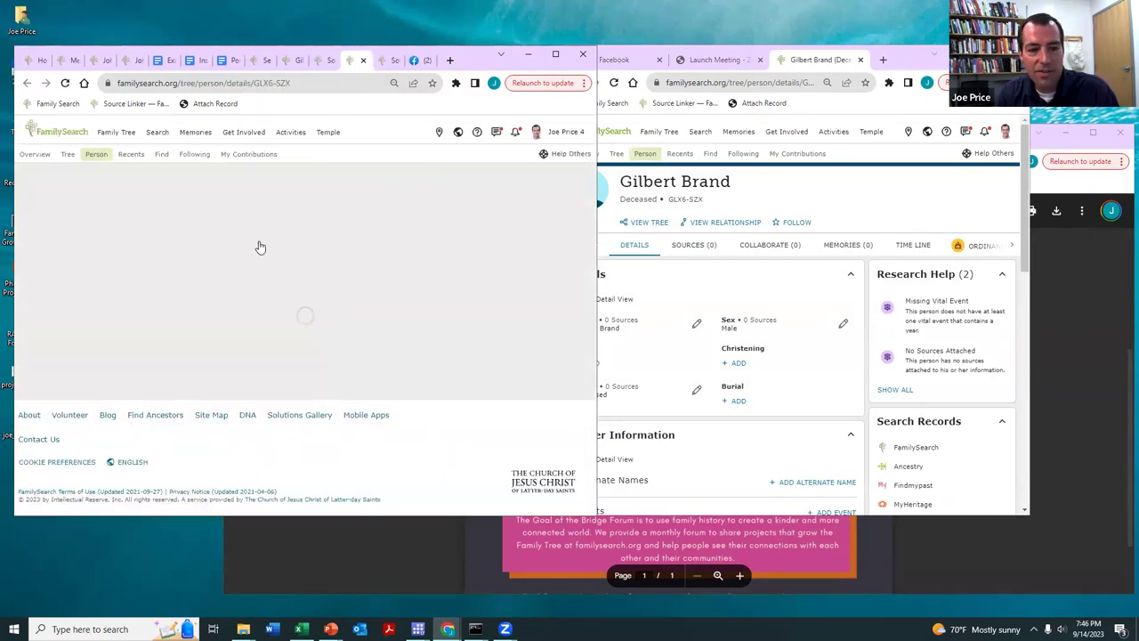
Add the wife as the household head's spouse using her copied ID number and the matching person.
scroll(267, 251, "down", 2)
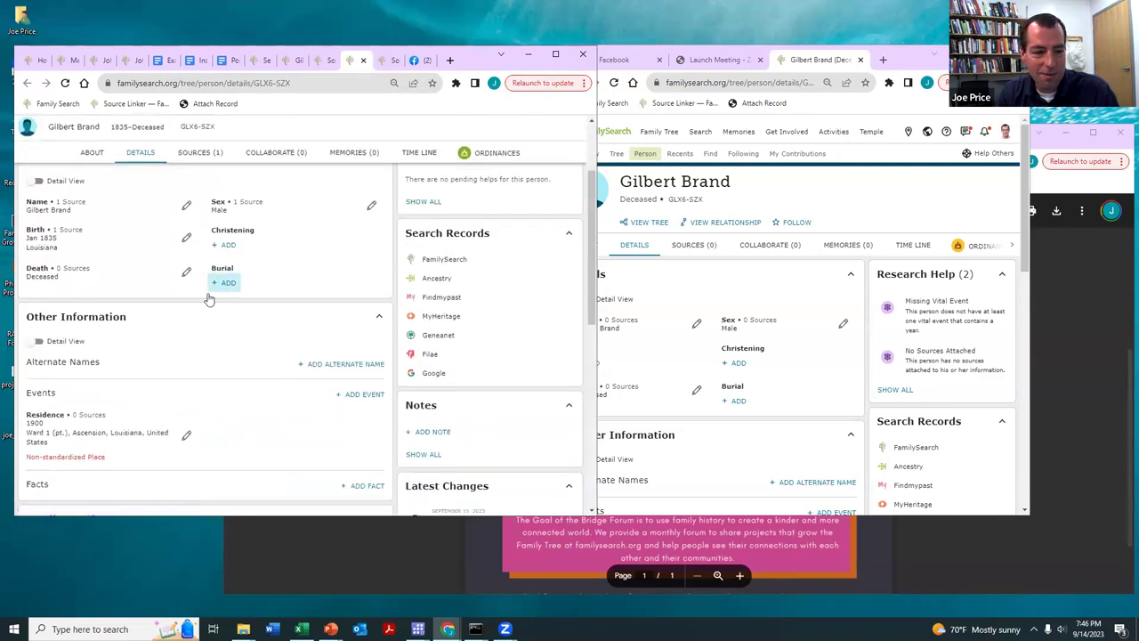
scroll(208, 300, "down", 4)
left_click(64, 323)
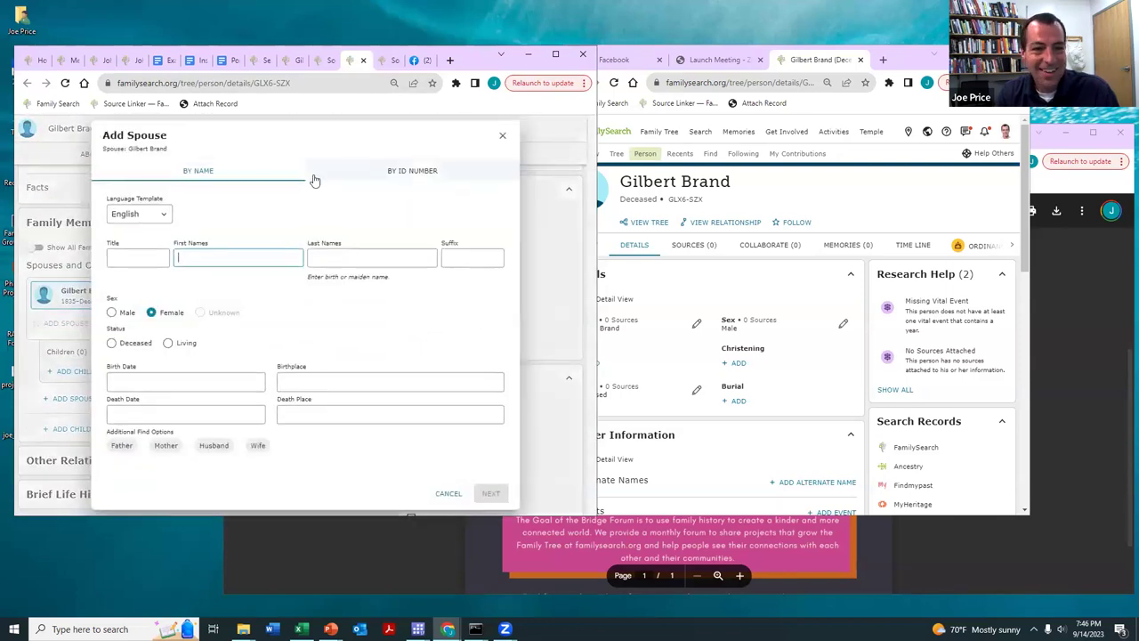
left_click(414, 169)
key("ctrl+v")
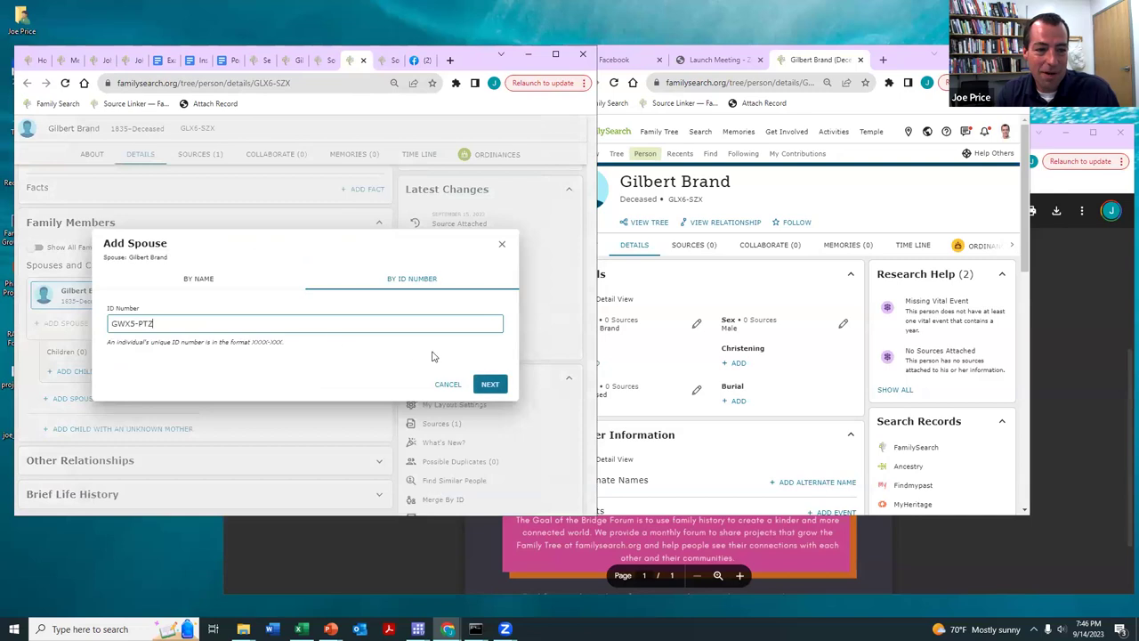
left_click(490, 384)
left_click(142, 414)
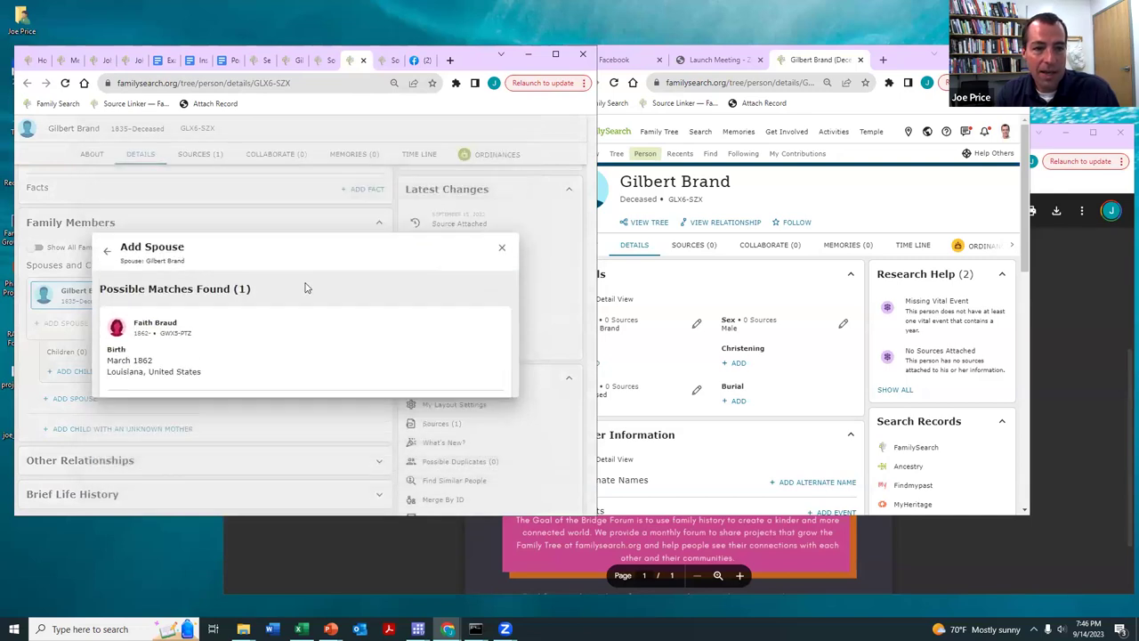
Return to the census source linker, reload it, and create the son born May 1884 as a new deceased person.
left_click(325, 59)
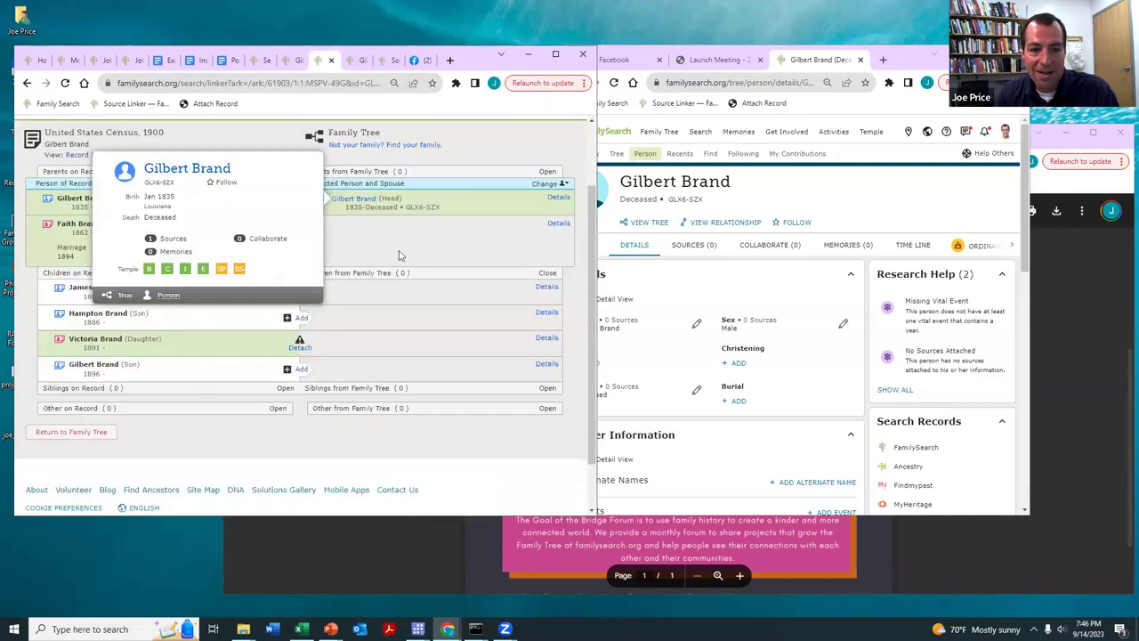
left_click(66, 82)
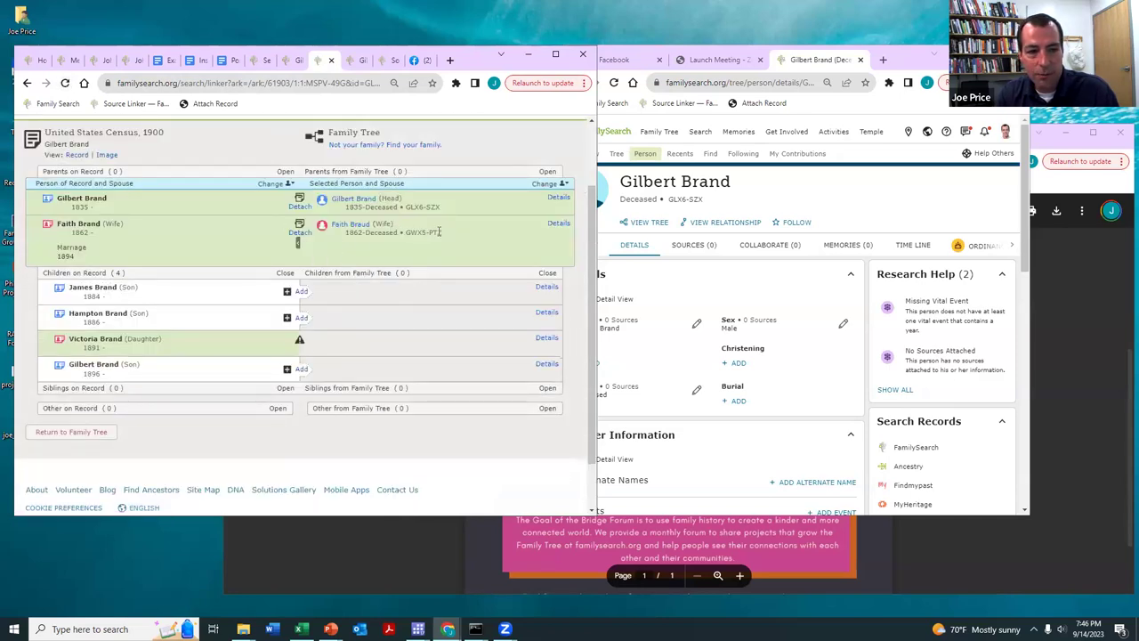
scroll(438, 232, "down", 1)
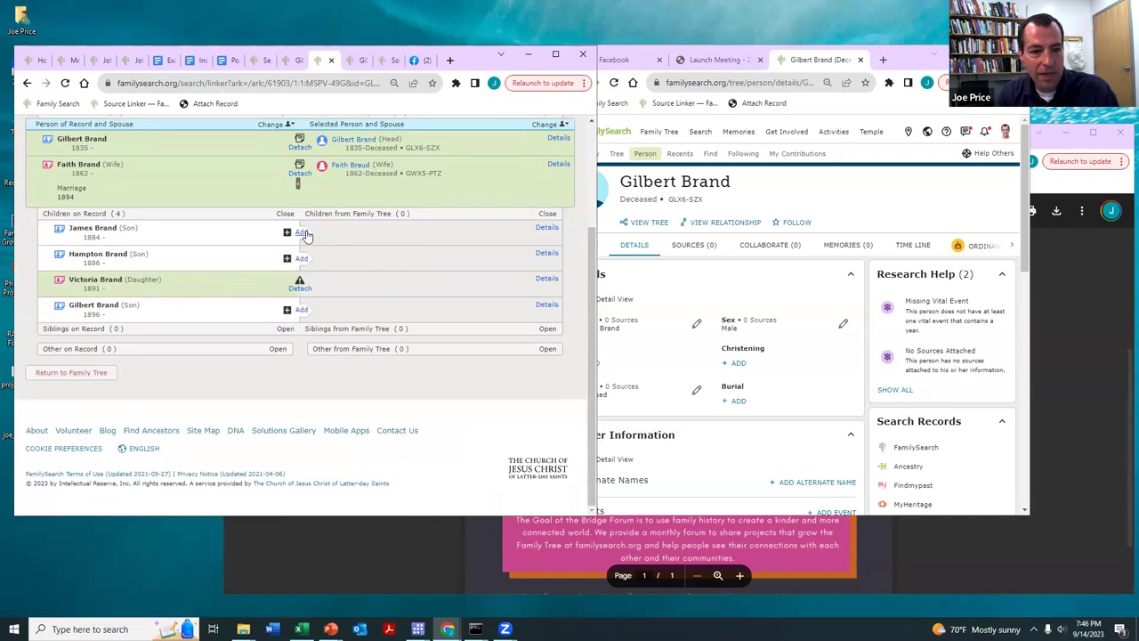
left_click(302, 232)
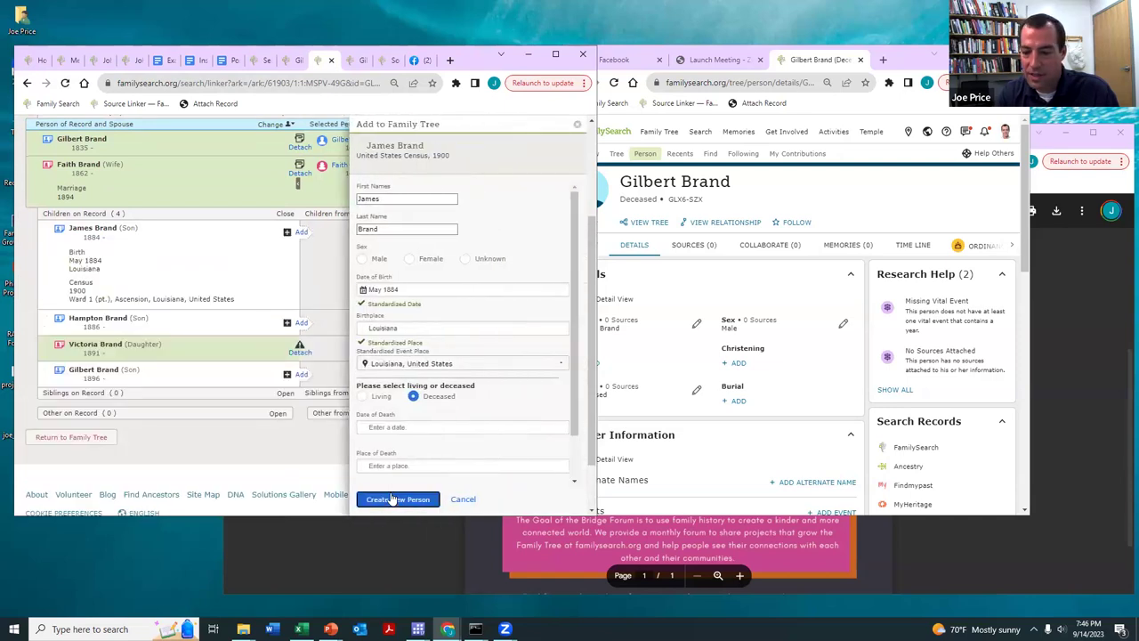
left_click(392, 499)
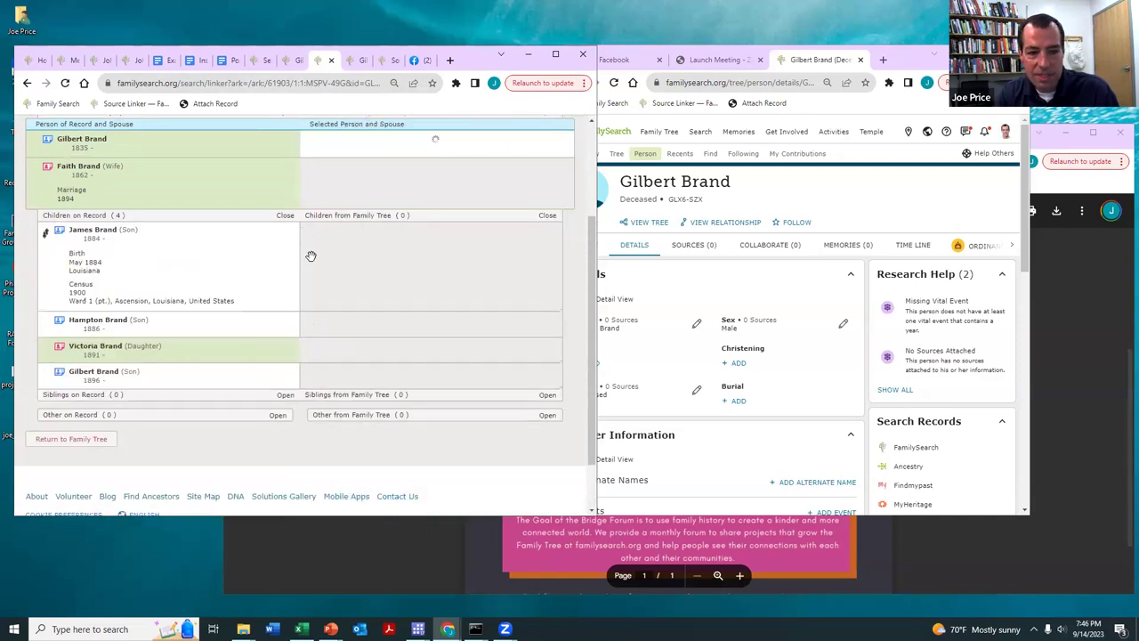
Create the son born June 1886 in Family Tree from the census record as a deceased male.
left_click(302, 449)
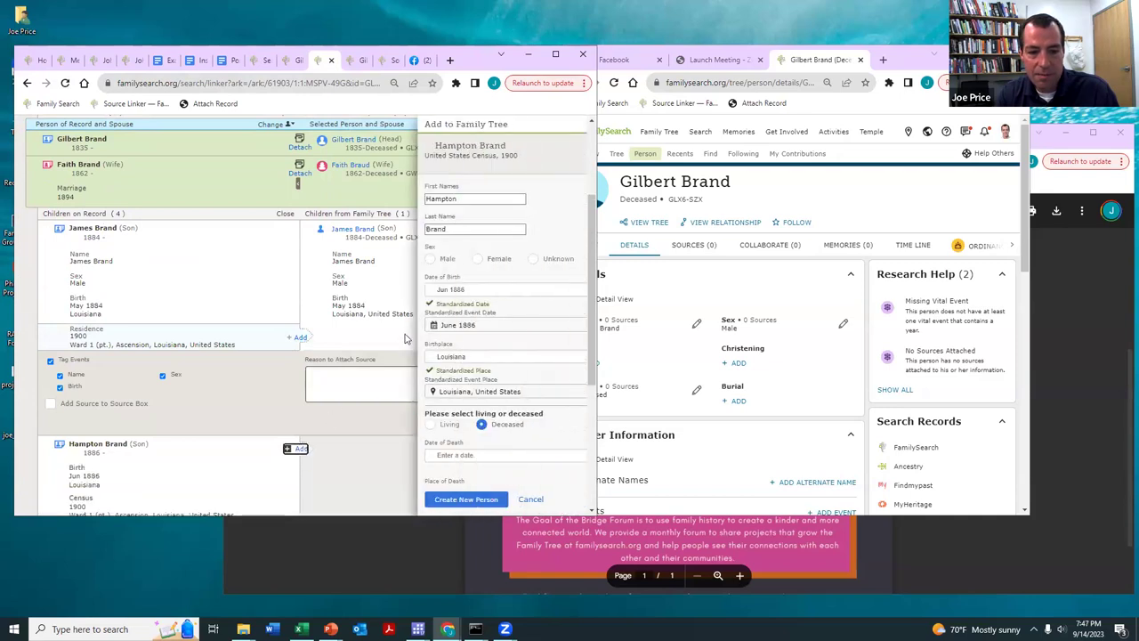
left_click(362, 259)
scroll(462, 356, "down", 5)
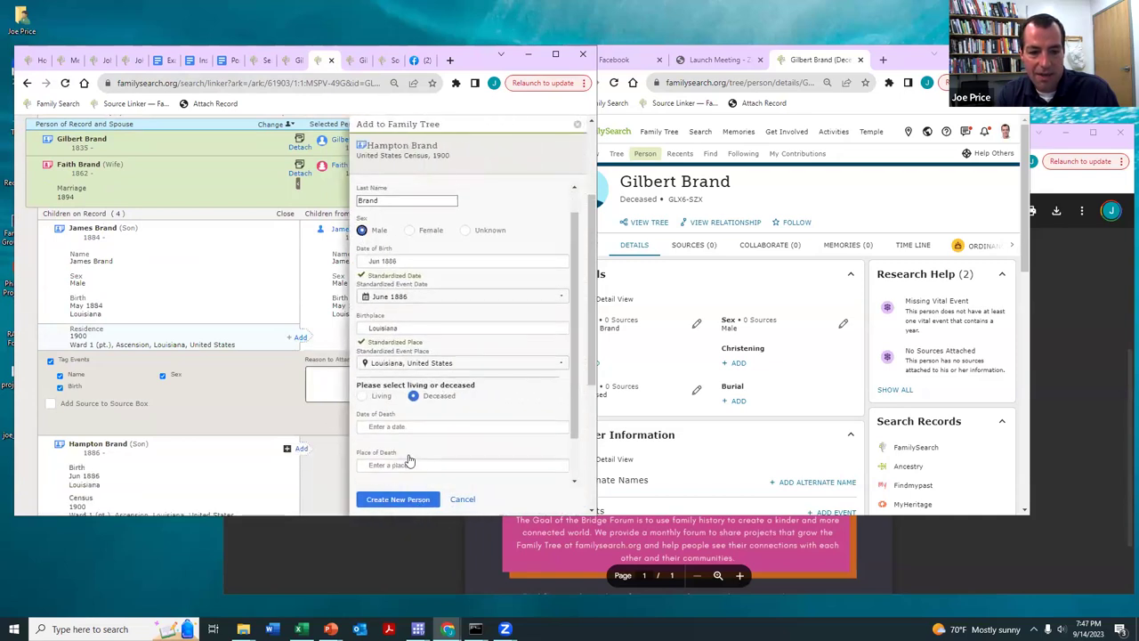
left_click(397, 499)
Create the son born March 1896 in Family Tree from the census record as a male.
scroll(279, 335, "down", 3)
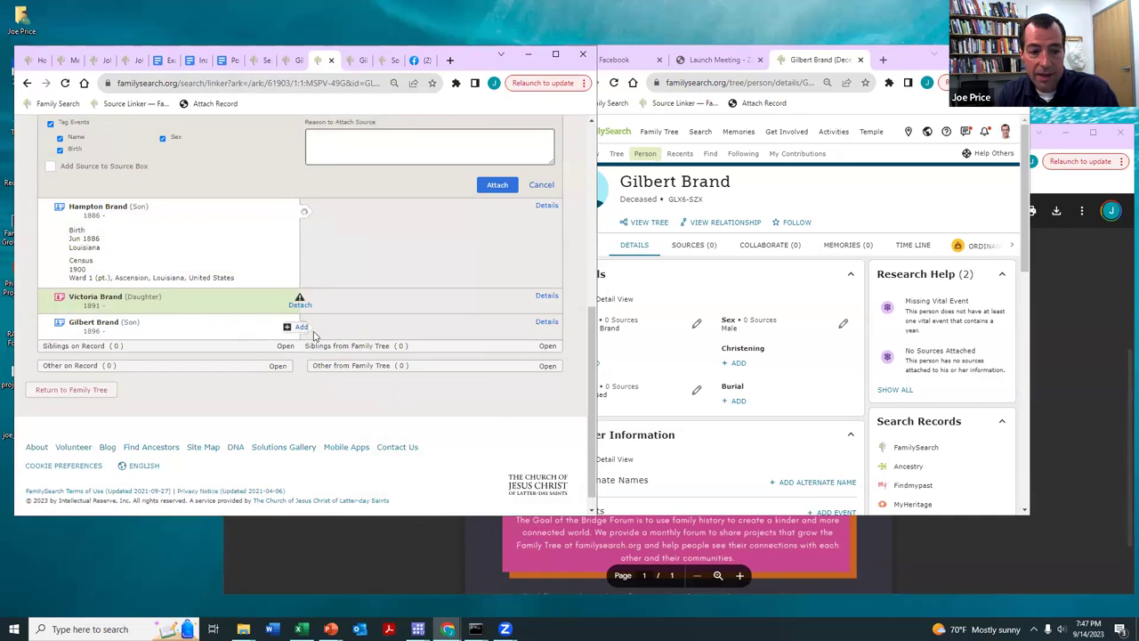
left_click(300, 311)
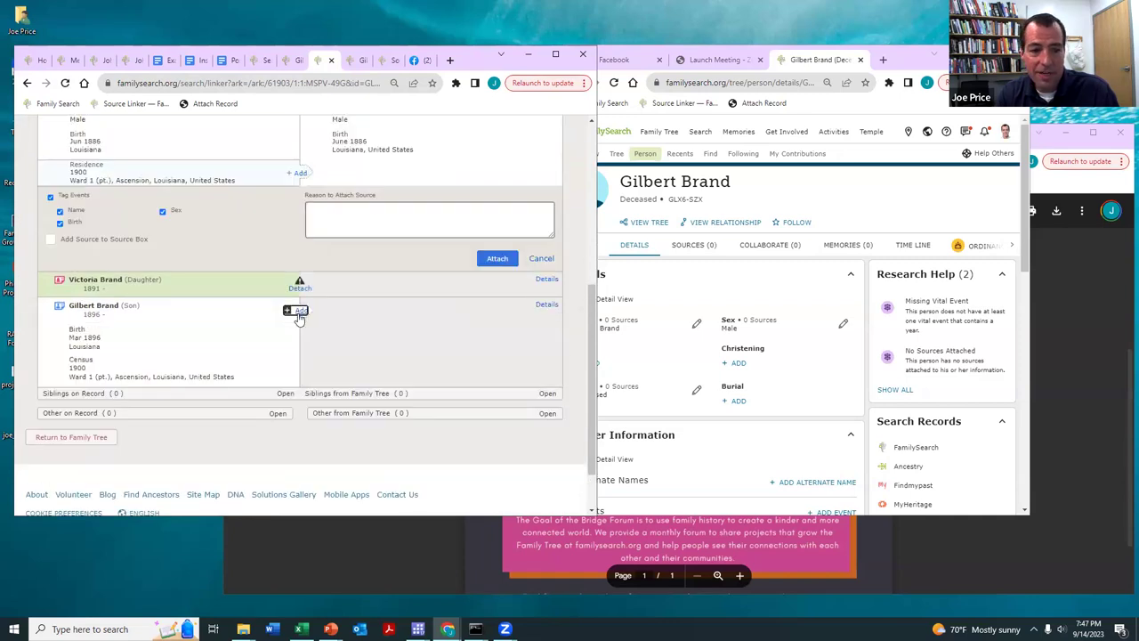
left_click(362, 259)
left_click(392, 501)
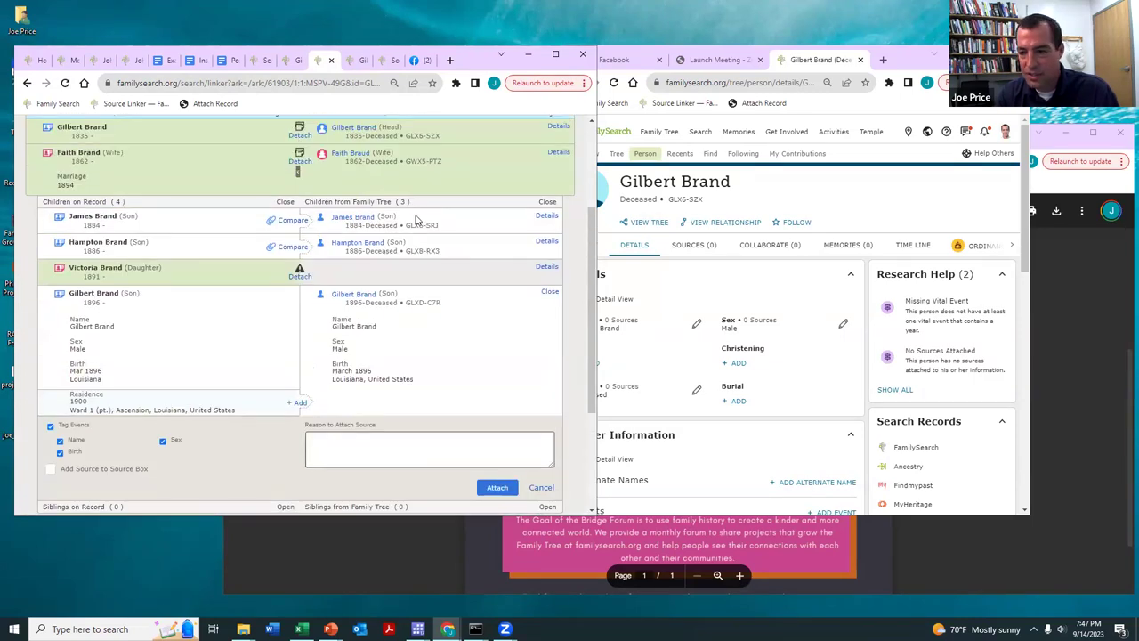
Attach the 1900 census record to the three newly added sons with the Attach Record bookmarklet.
left_click(203, 106)
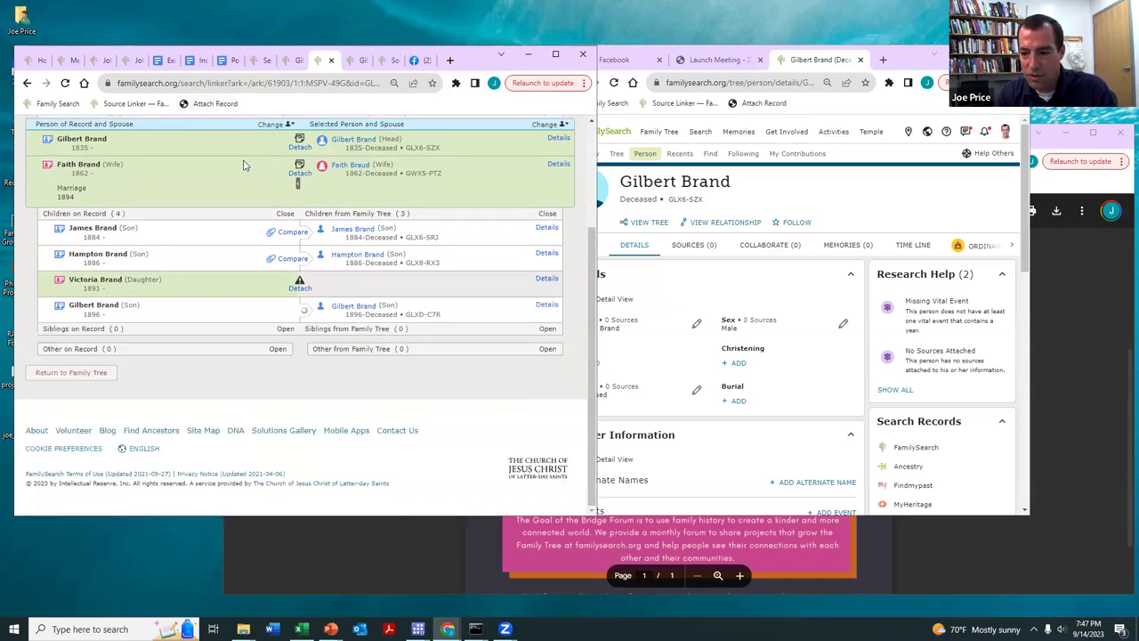
left_click(320, 225)
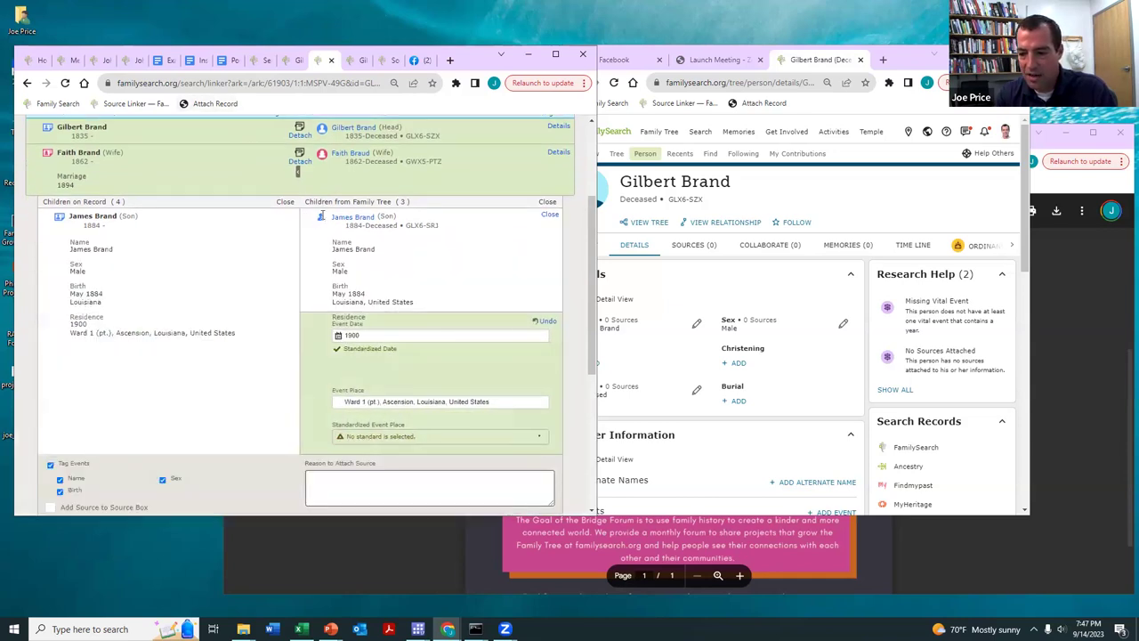
left_click(321, 216)
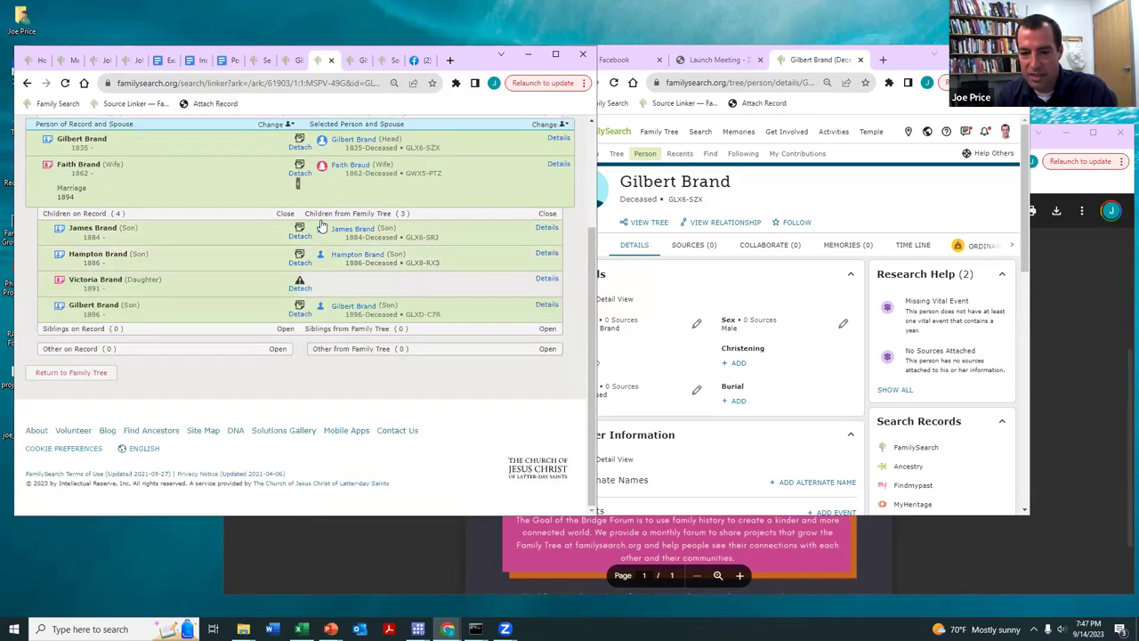
Copy the Family Tree ID of the person the daughter's record is attached to, and open the father's person page.
mouse_move(309, 287)
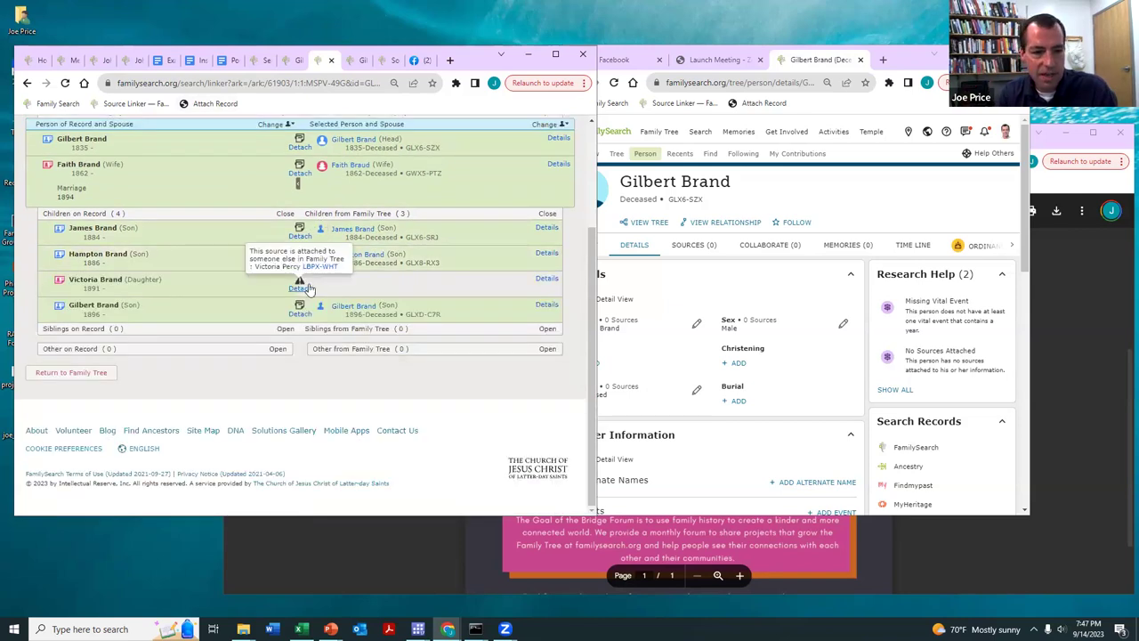
left_click_drag(346, 270, 305, 267)
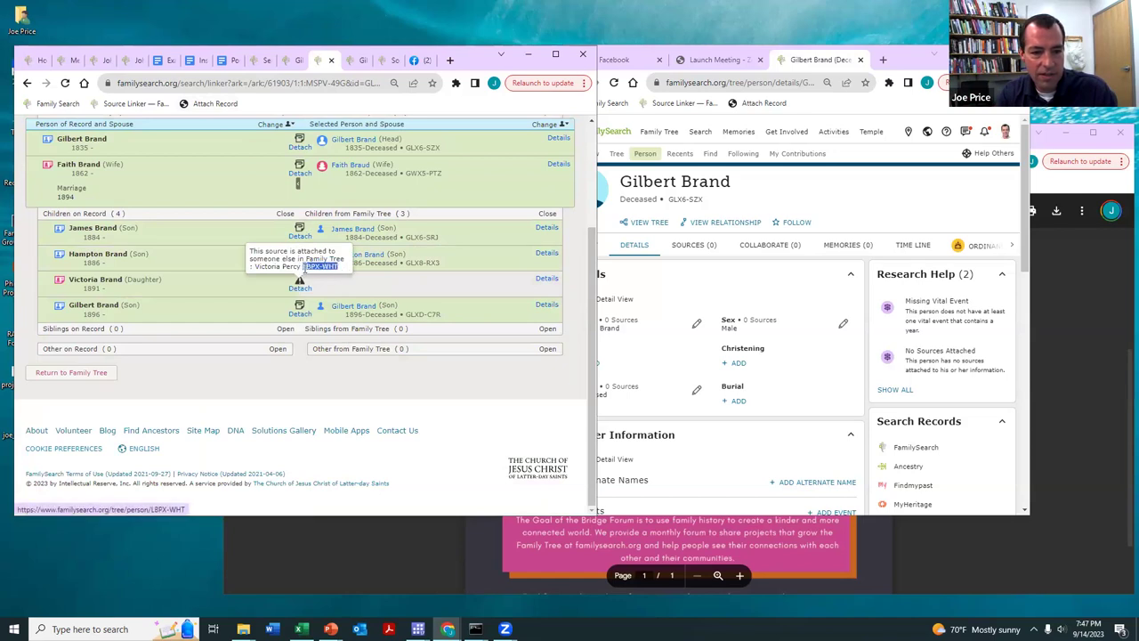
mouse_move(353, 142)
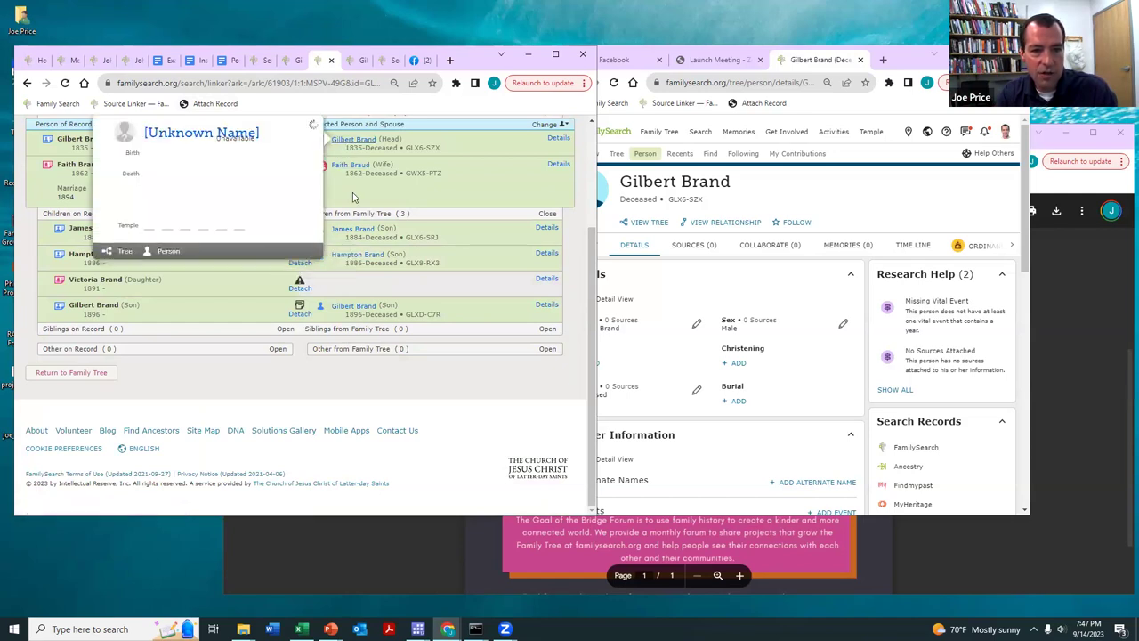
left_click(176, 261)
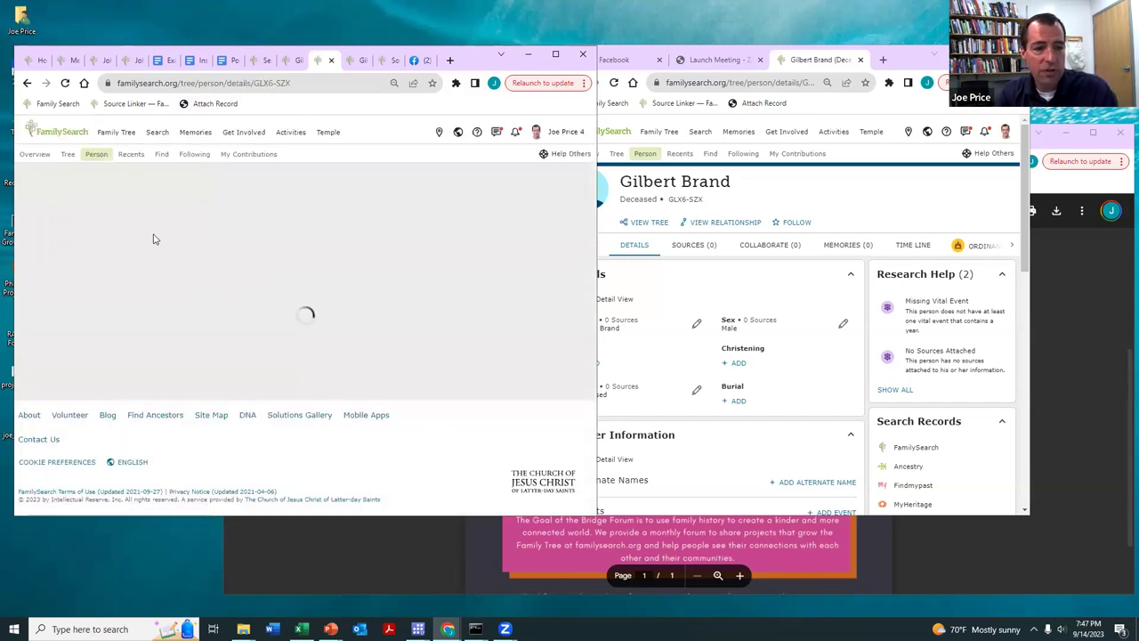
Add the daughter as the couple's child using her copied ID number and the matching person.
scroll(145, 305, "down", 8)
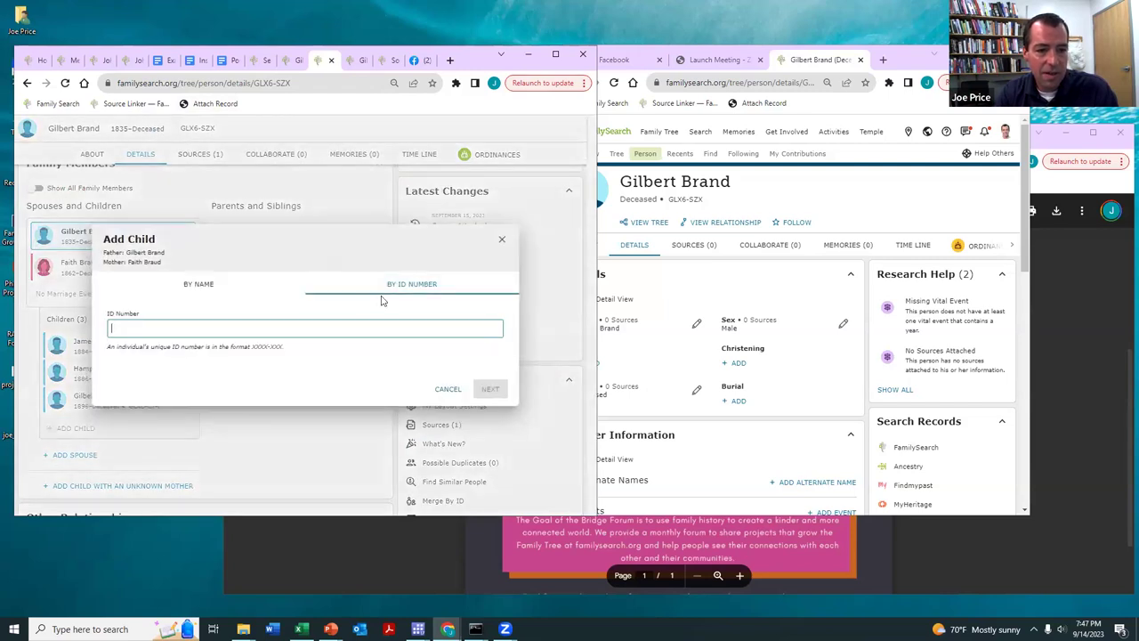
left_click(490, 390)
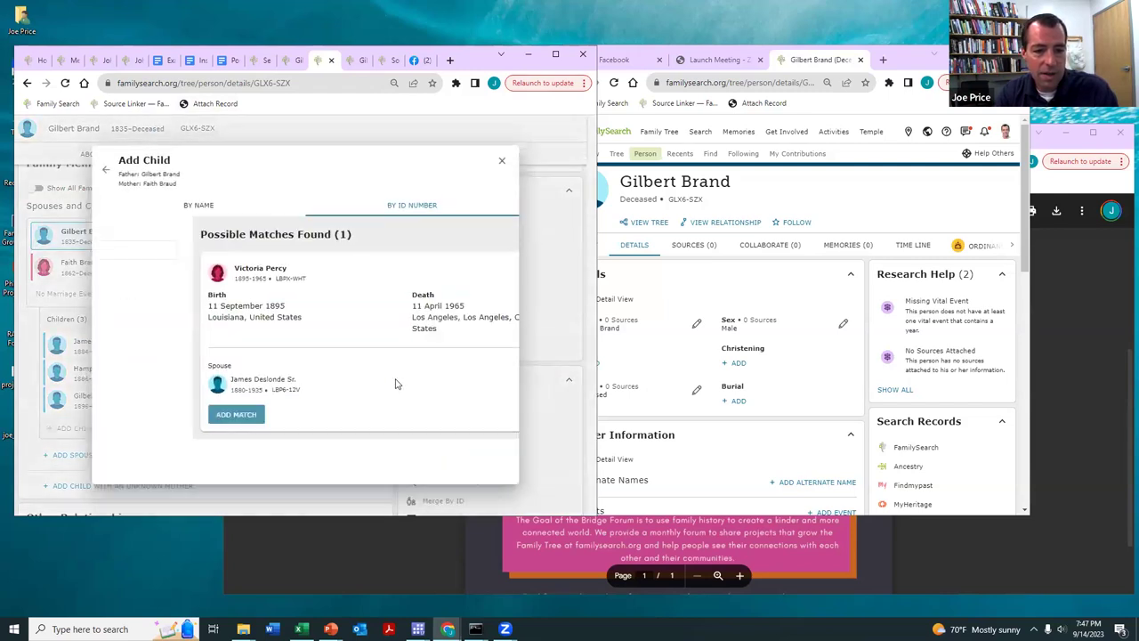
left_click(145, 424)
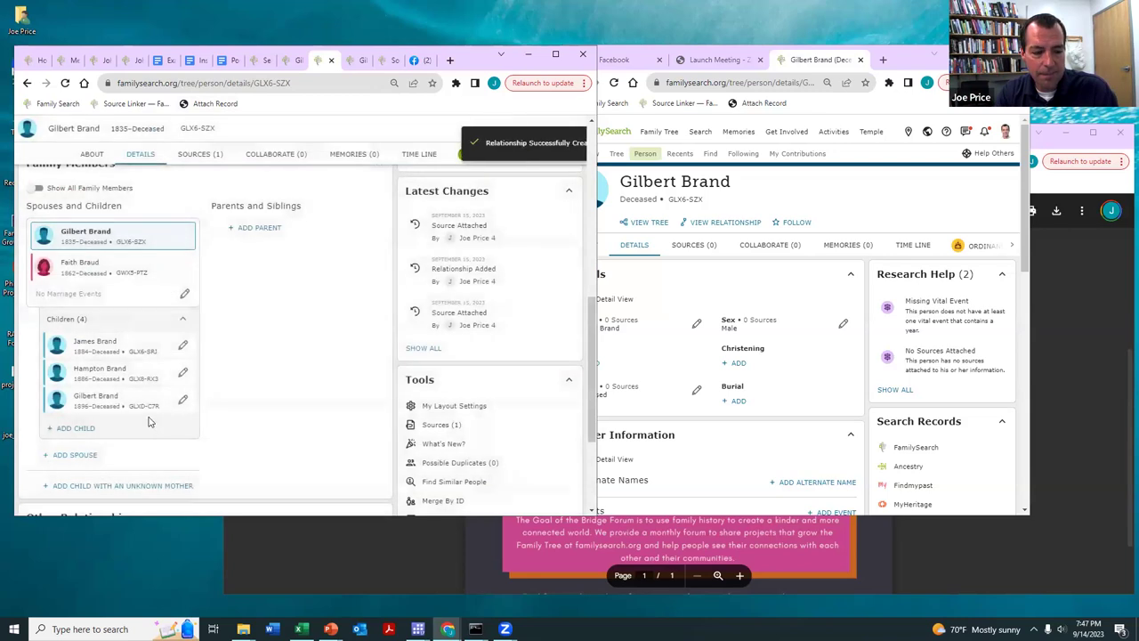